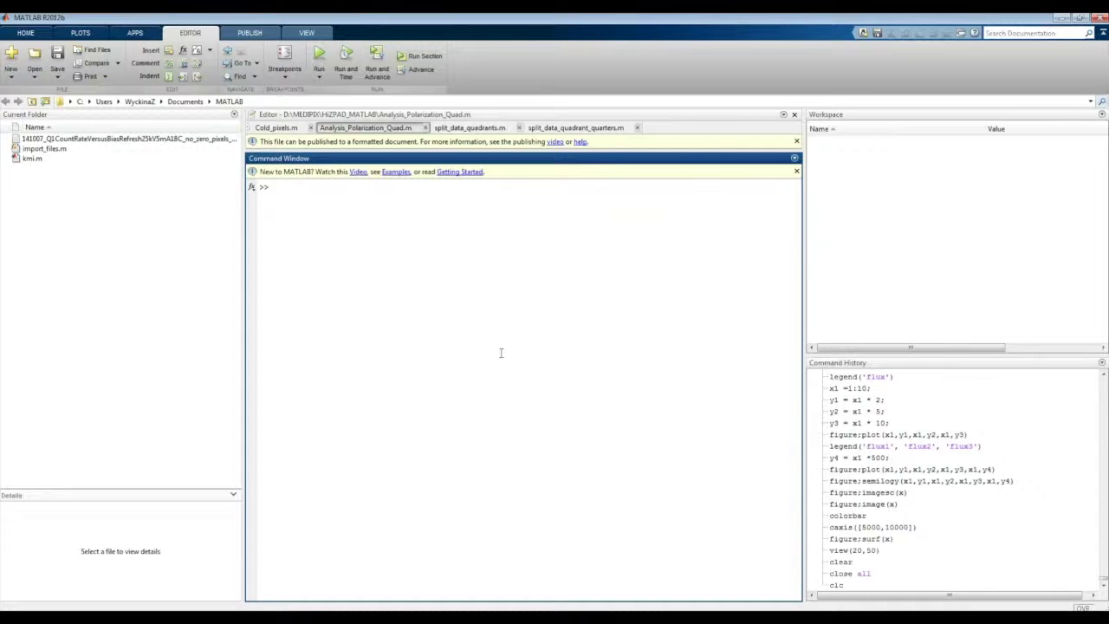
Create x = magic(100) and plot its first row with figure;plot(x(1,:)).
text(x = magic(100);)
key(Return)
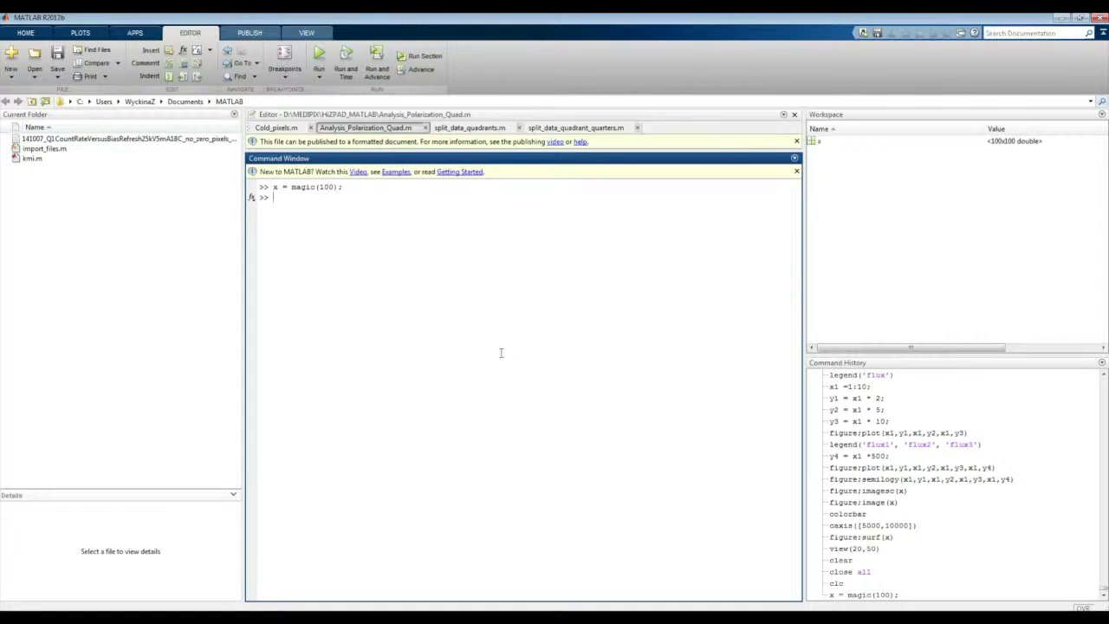
text(figure;plot(x()
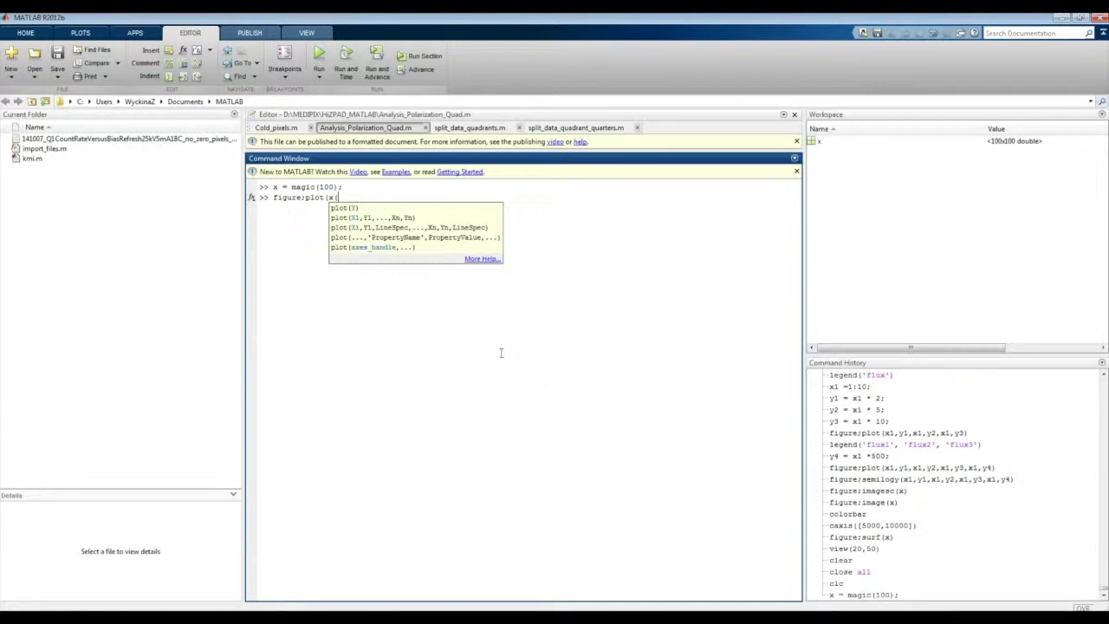
text(1,:)))
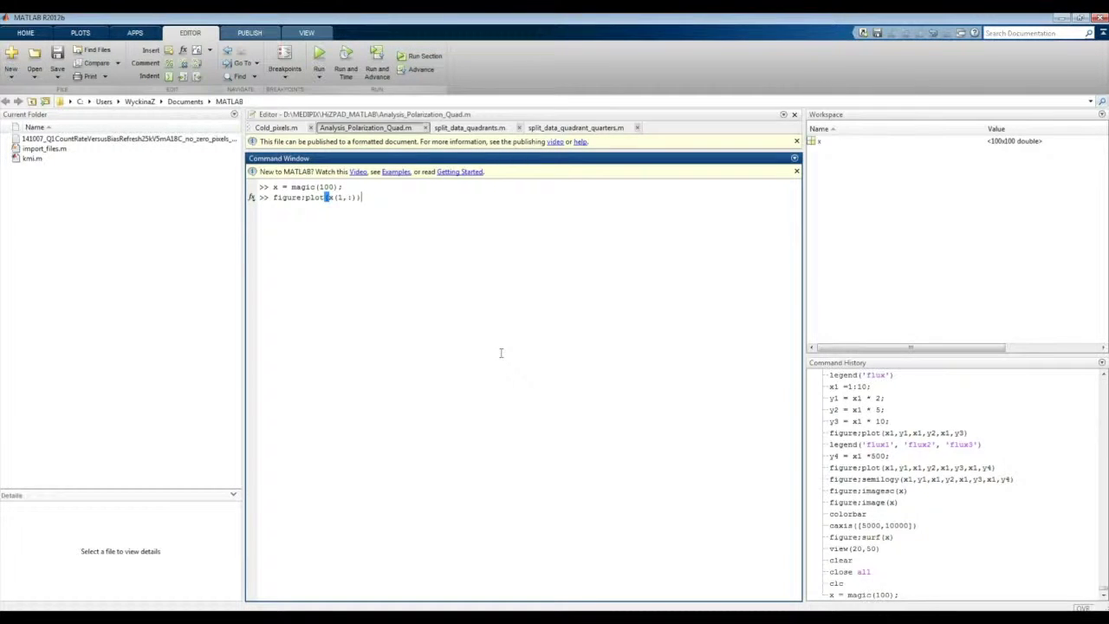
key(Return)
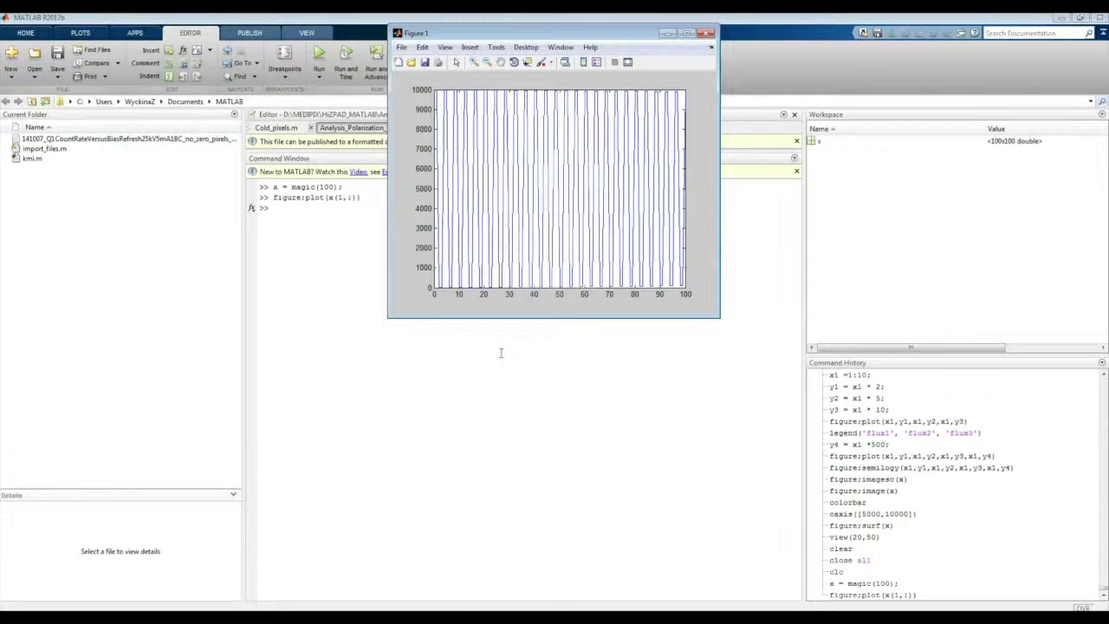
Move the Figure 1 window slightly lower on the screen.
drag(553, 37, 541, 107)
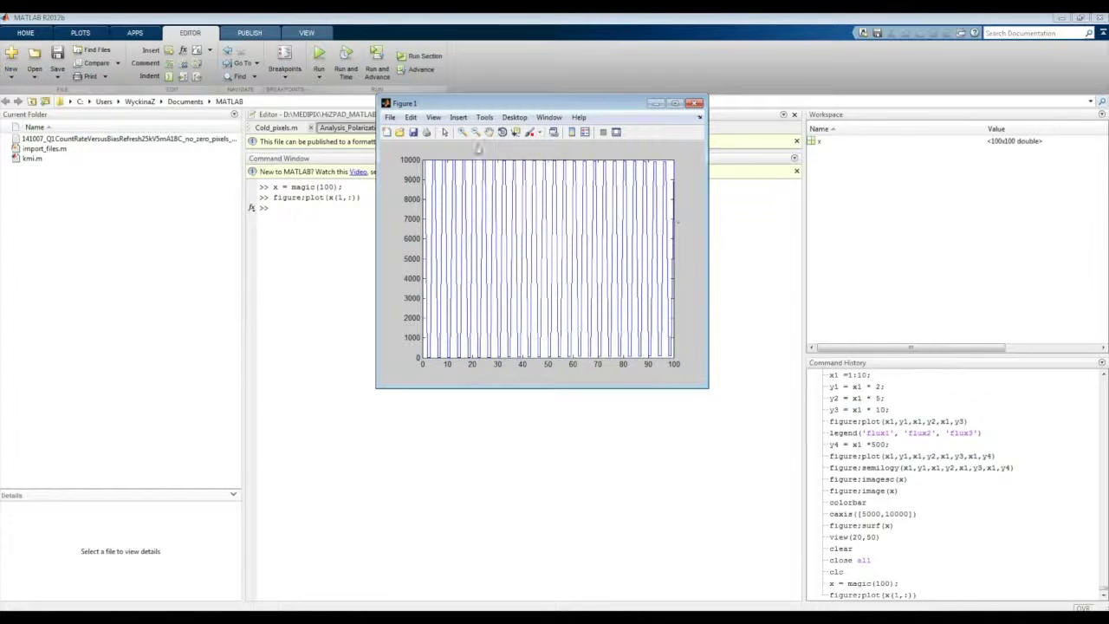
Open Edit > Axes Properties and show the X Axis settings in the Property Editor.
click(410, 117)
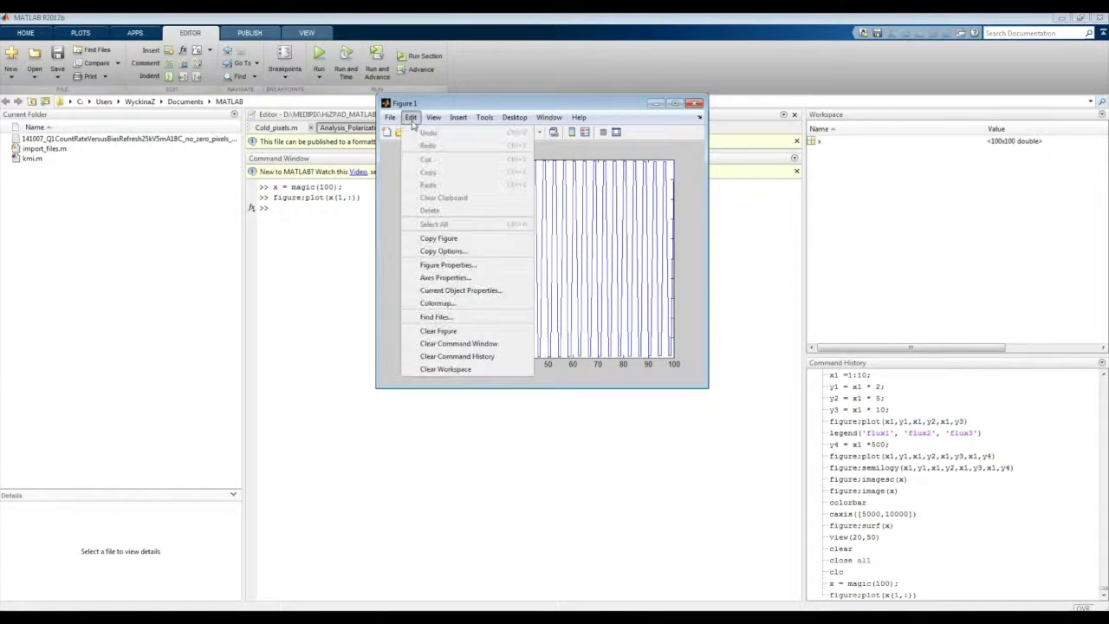
click(465, 278)
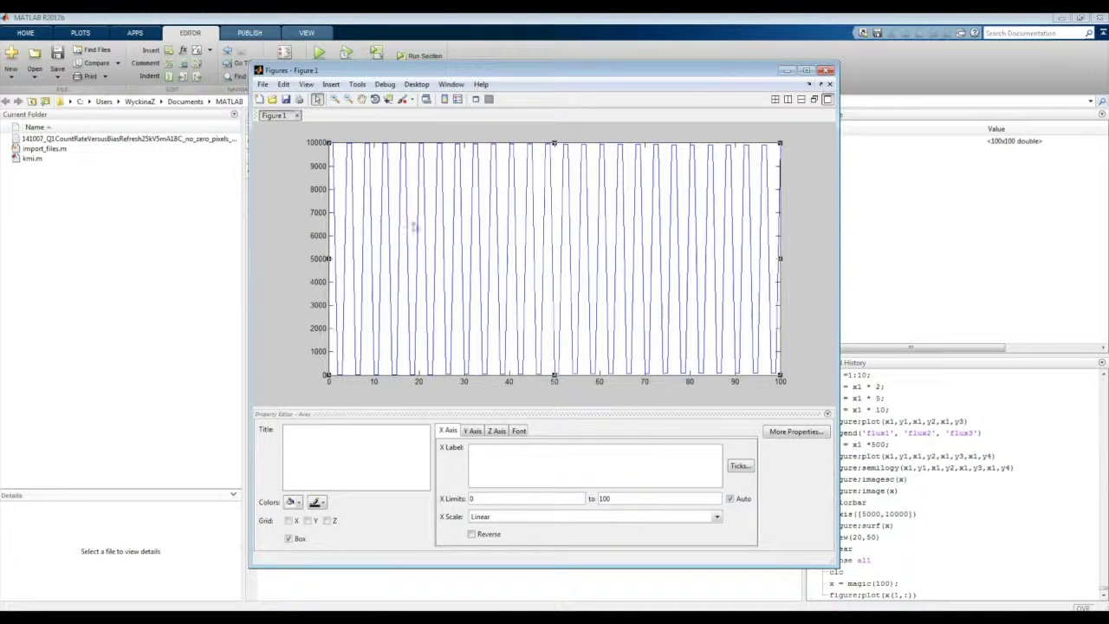
click(571, 455)
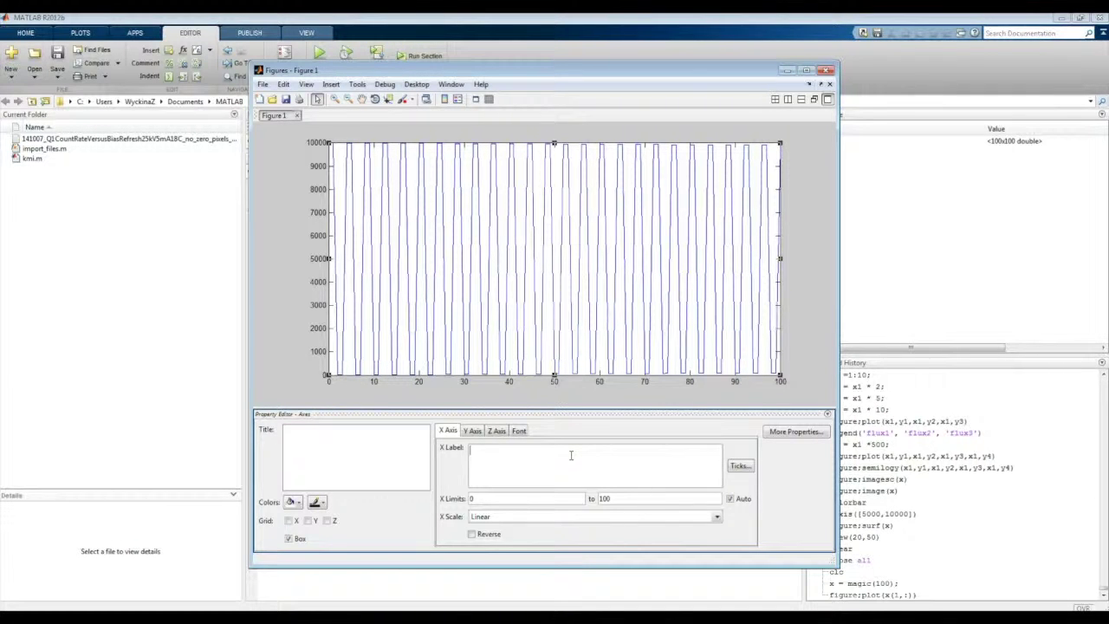
click(448, 433)
Label the x-axis 'Time (s)' and the y-axis 'Current (mA)' in the Property Editor.
click(503, 464)
text(Time(s))
click(491, 451)
click(473, 431)
click(506, 446)
text(Current (mA)
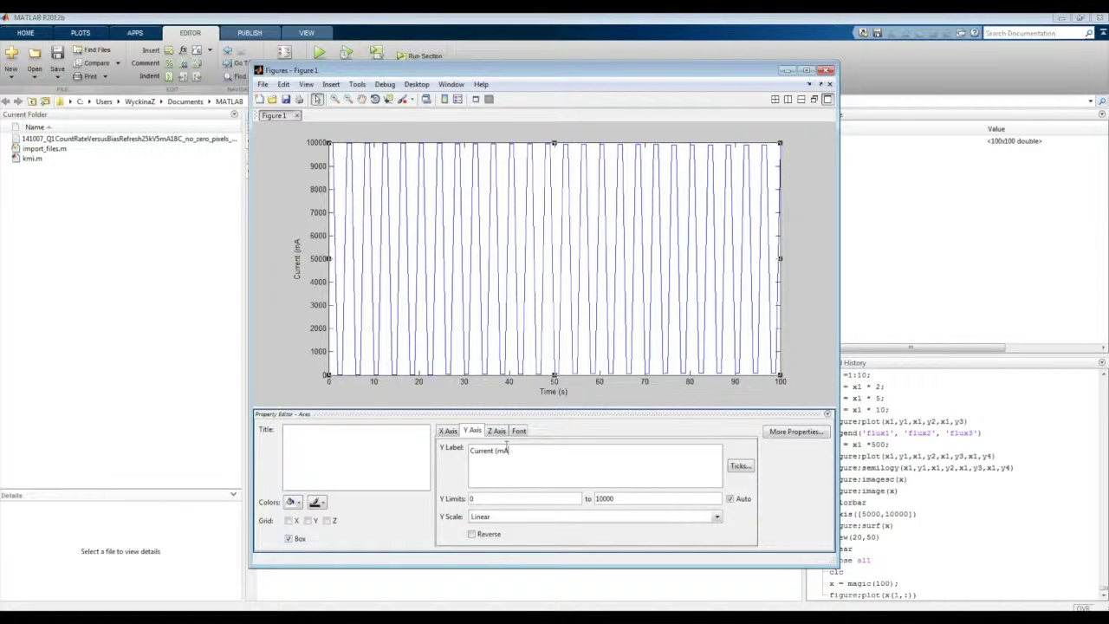
text())
key(Tab)
text(5000)
key(Return)
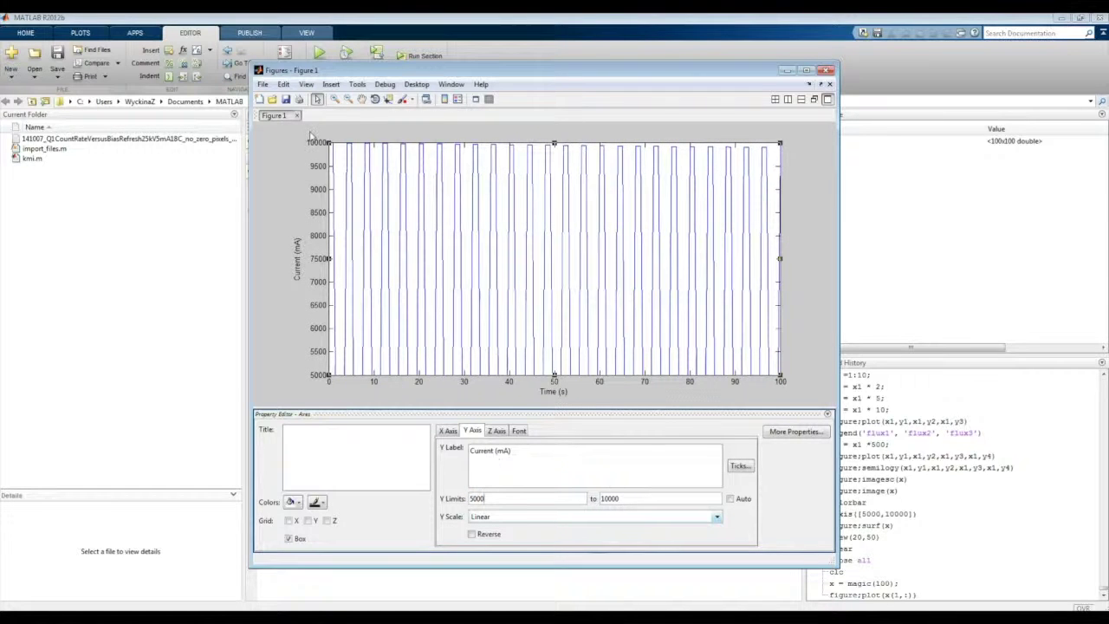
double_click(512, 497)
text(0)
key(Return)
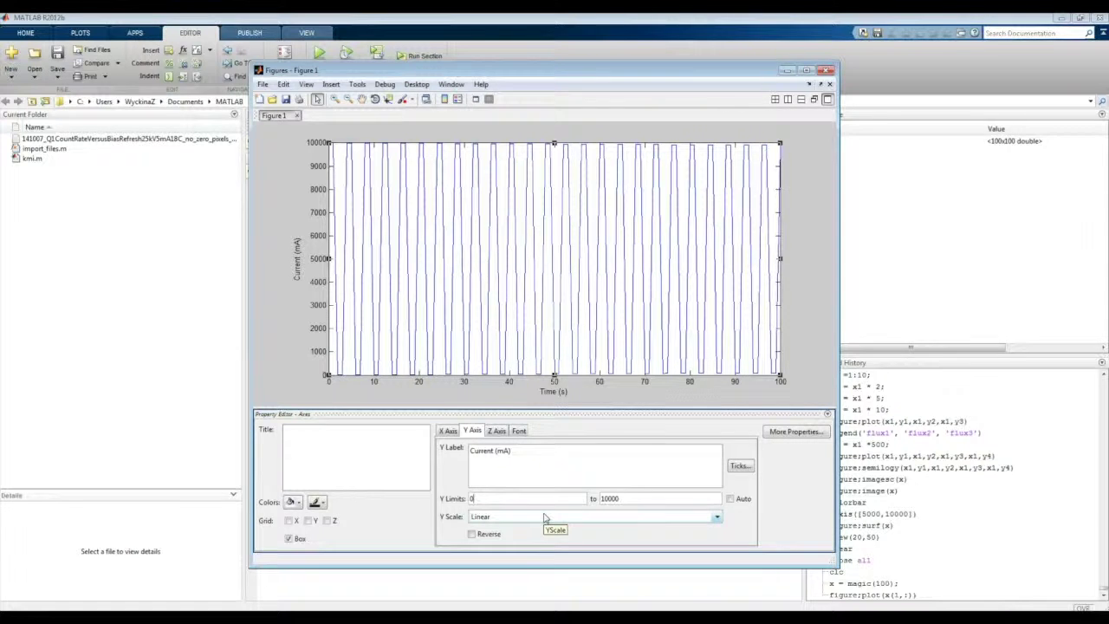
click(542, 519)
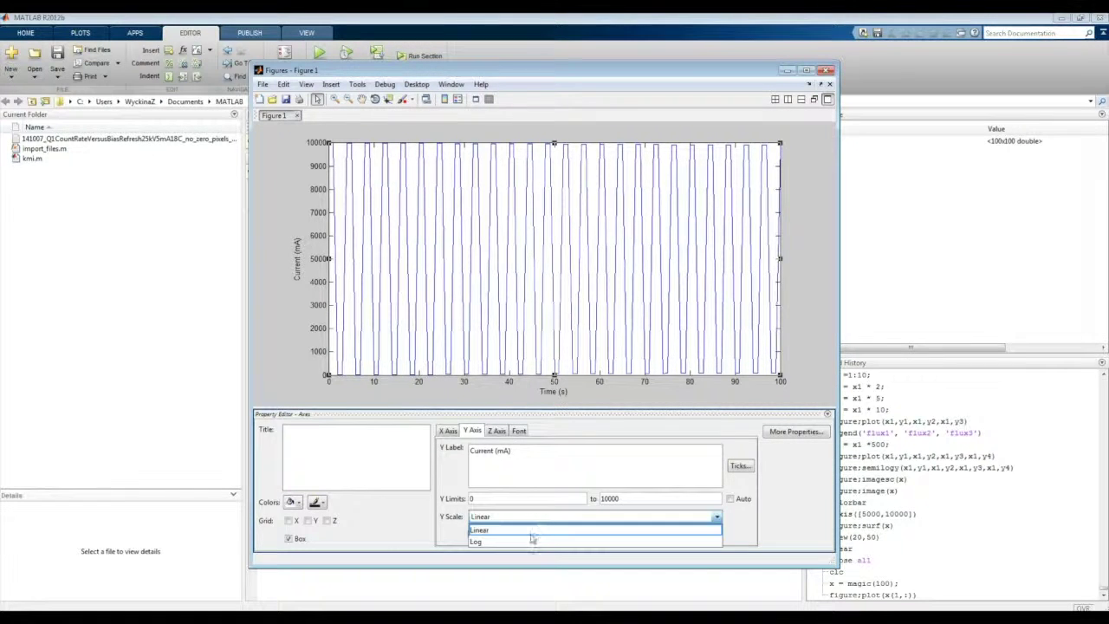
click(542, 537)
click(540, 518)
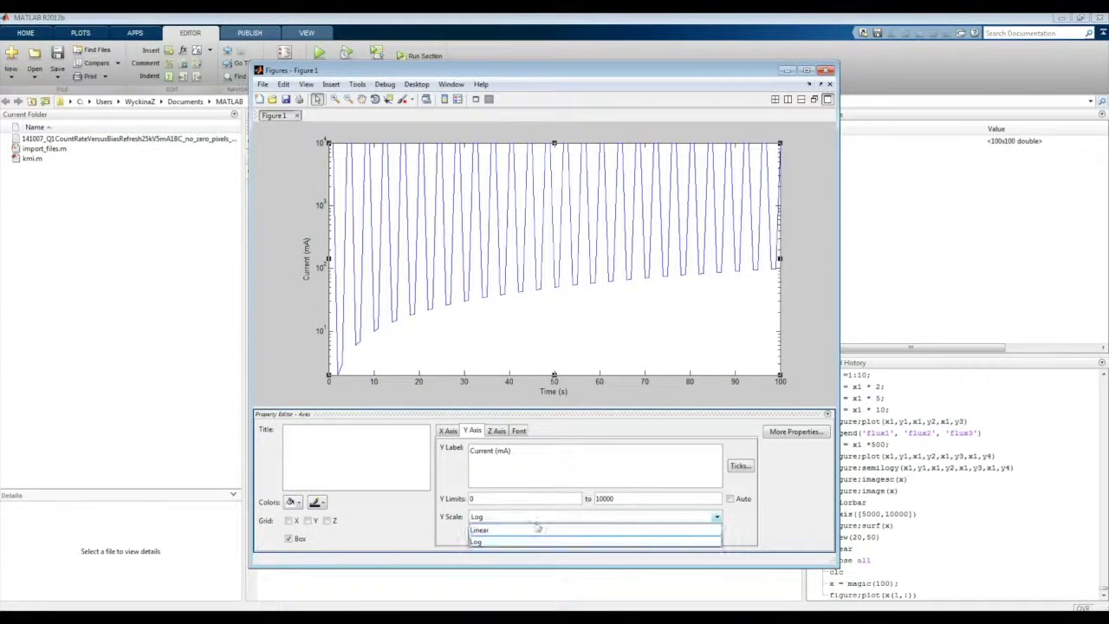
click(542, 527)
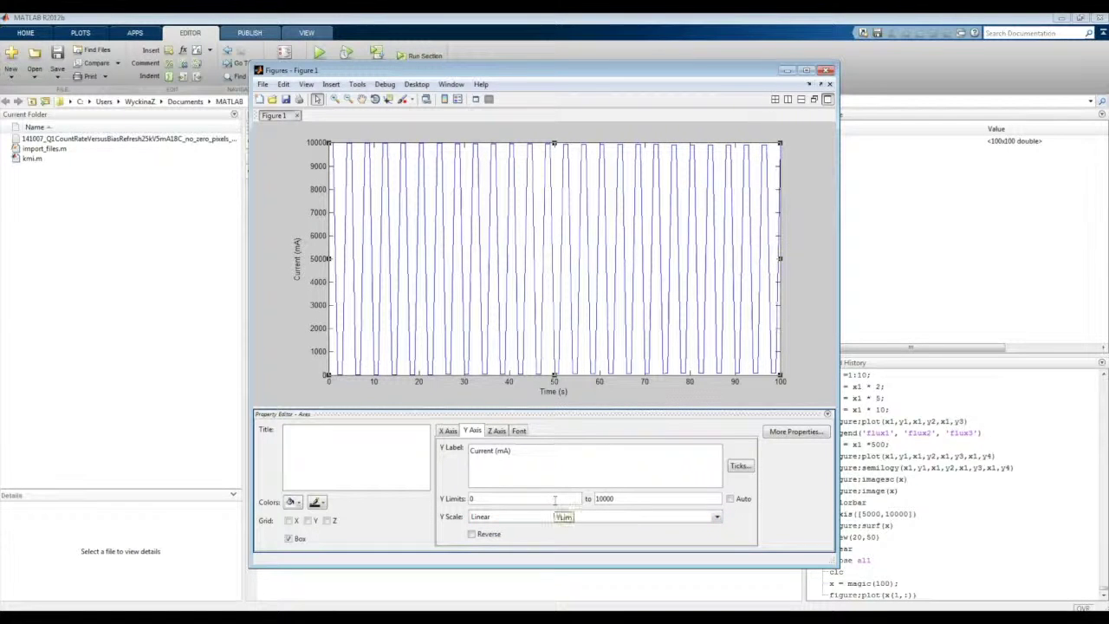
Enter 'Current over Time' as the plot title in the Property Editor.
click(386, 451)
text(Current over)
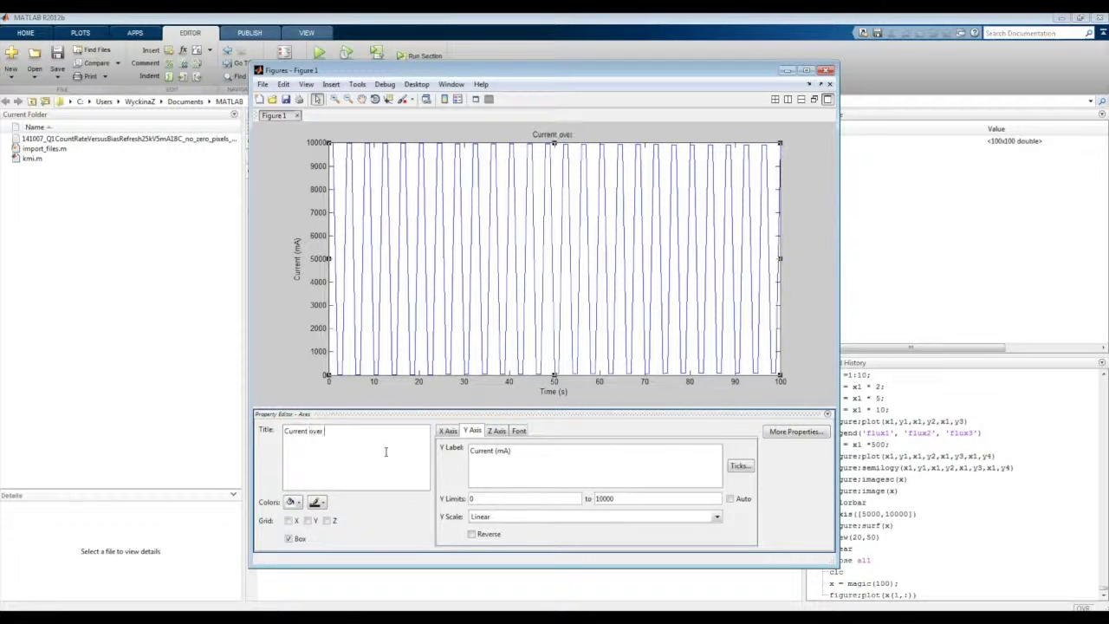
text( Time)
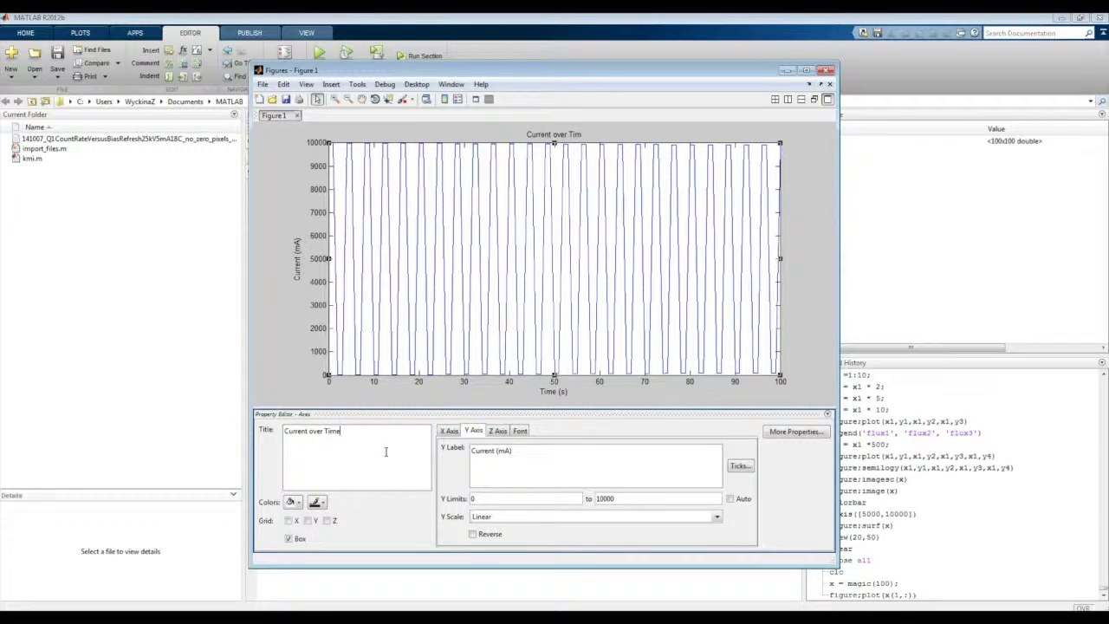
click(573, 460)
click(554, 391)
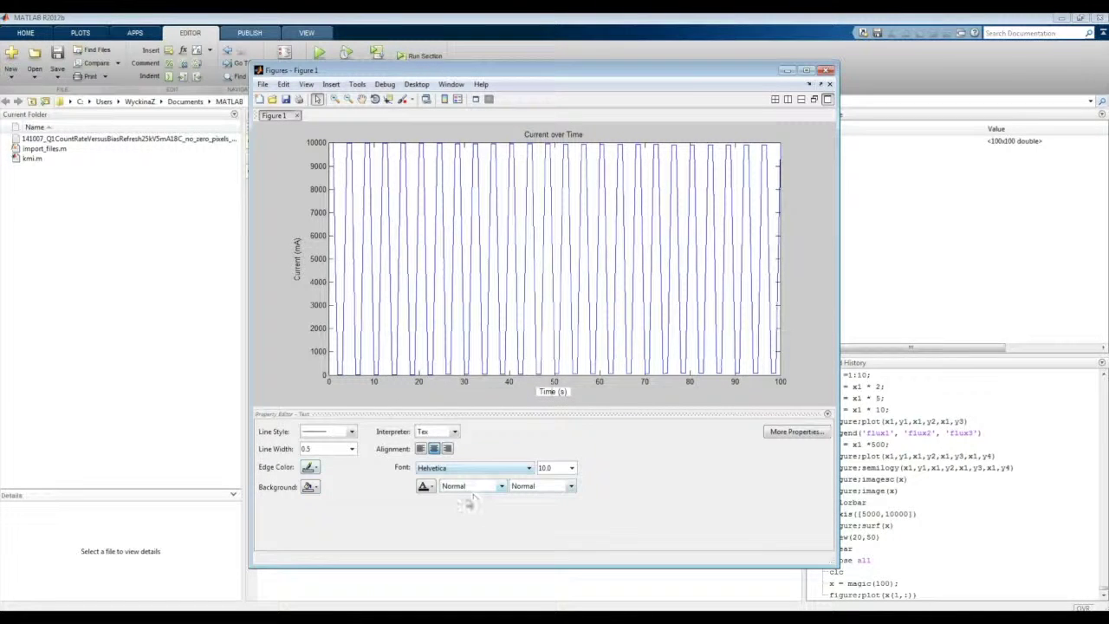
Make the Time (s) and Current (mA) axis labels bold at 16 point.
click(571, 468)
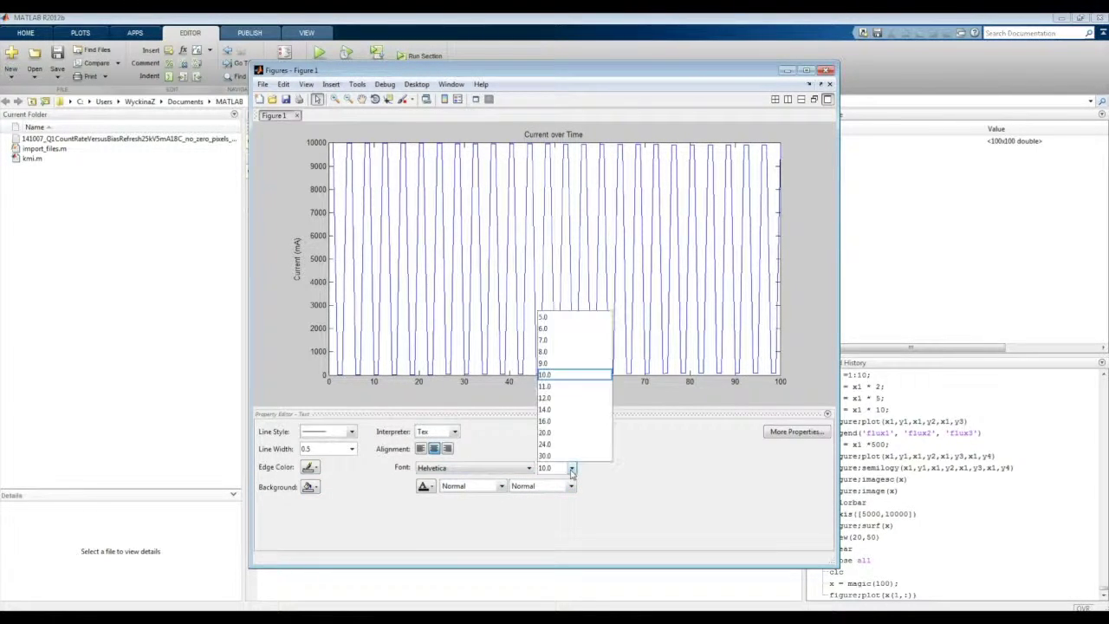
click(561, 420)
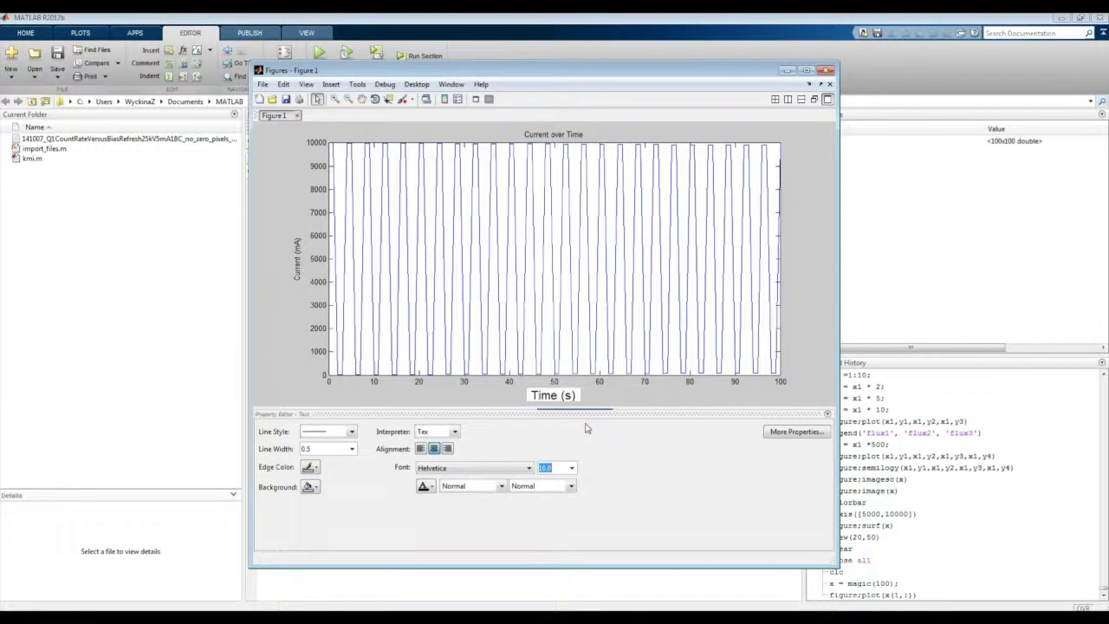
click(491, 486)
click(490, 535)
click(297, 269)
click(547, 468)
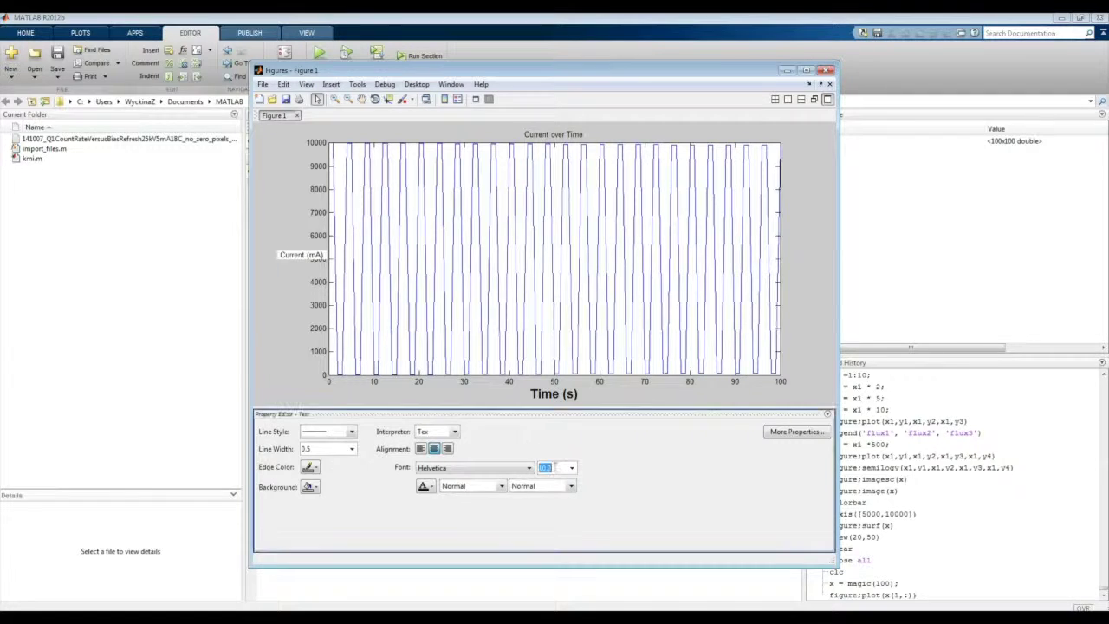
click(572, 468)
click(561, 421)
click(501, 485)
click(490, 530)
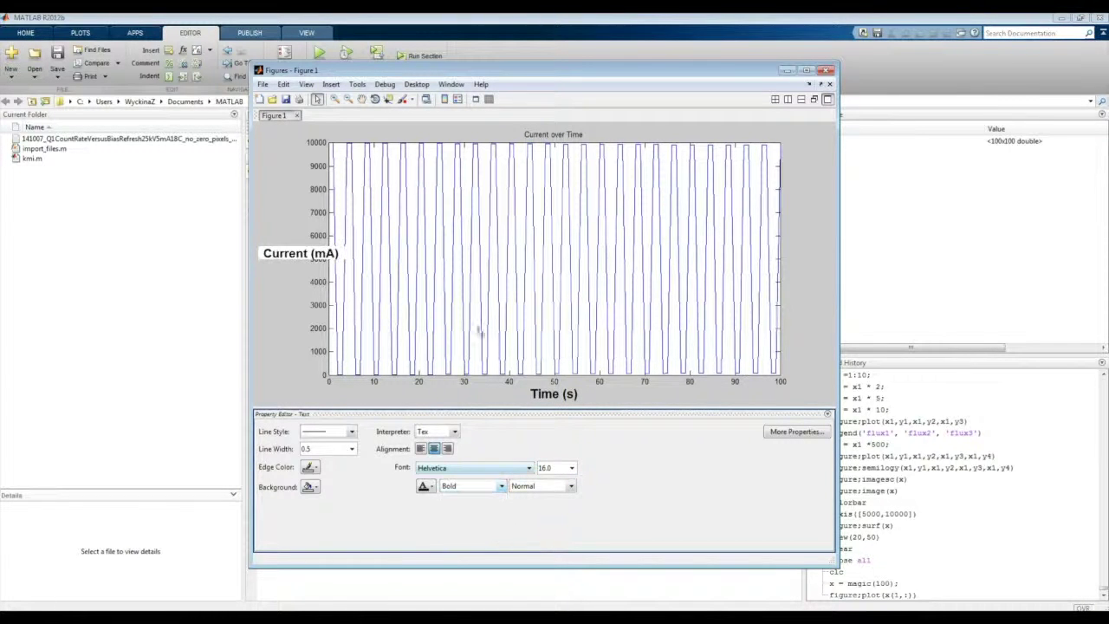
Set the Current over Time title to bold, 20 point.
click(563, 135)
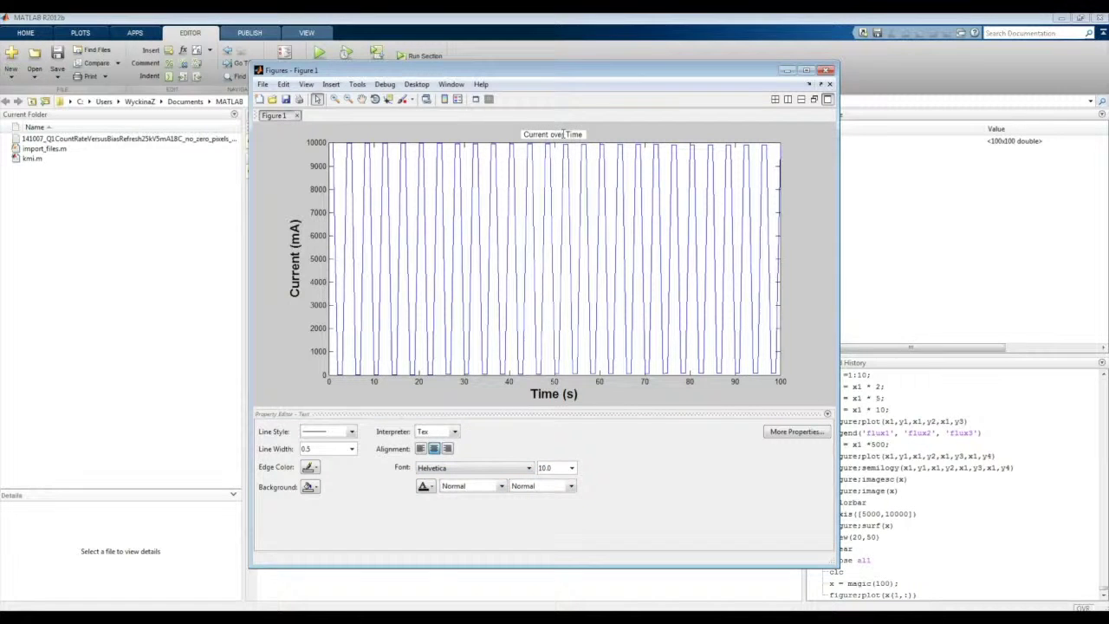
click(572, 468)
click(561, 442)
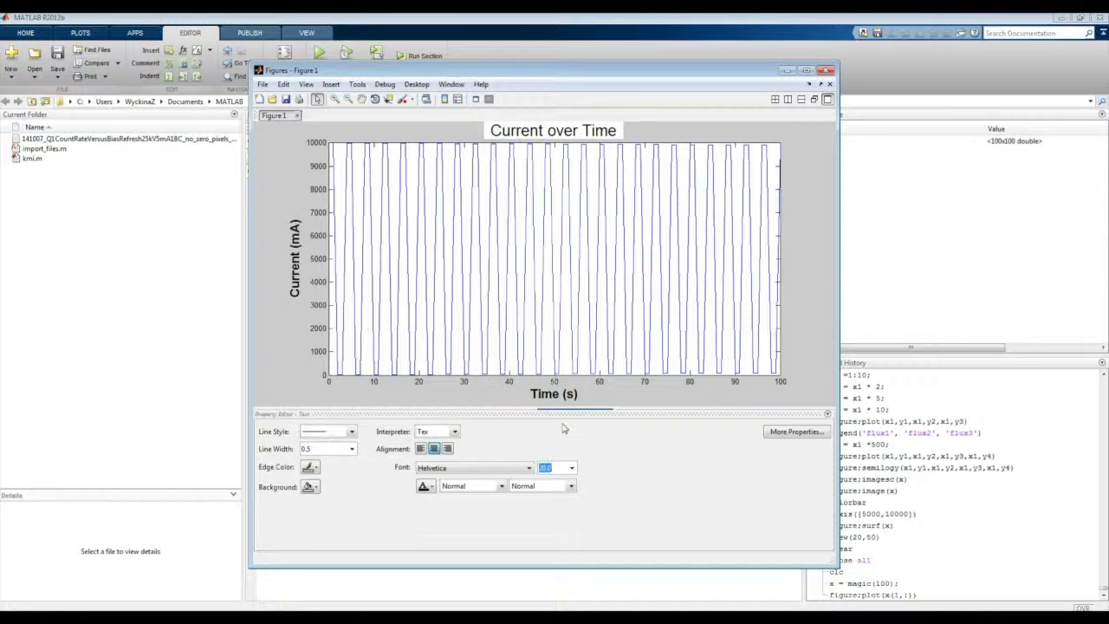
click(492, 487)
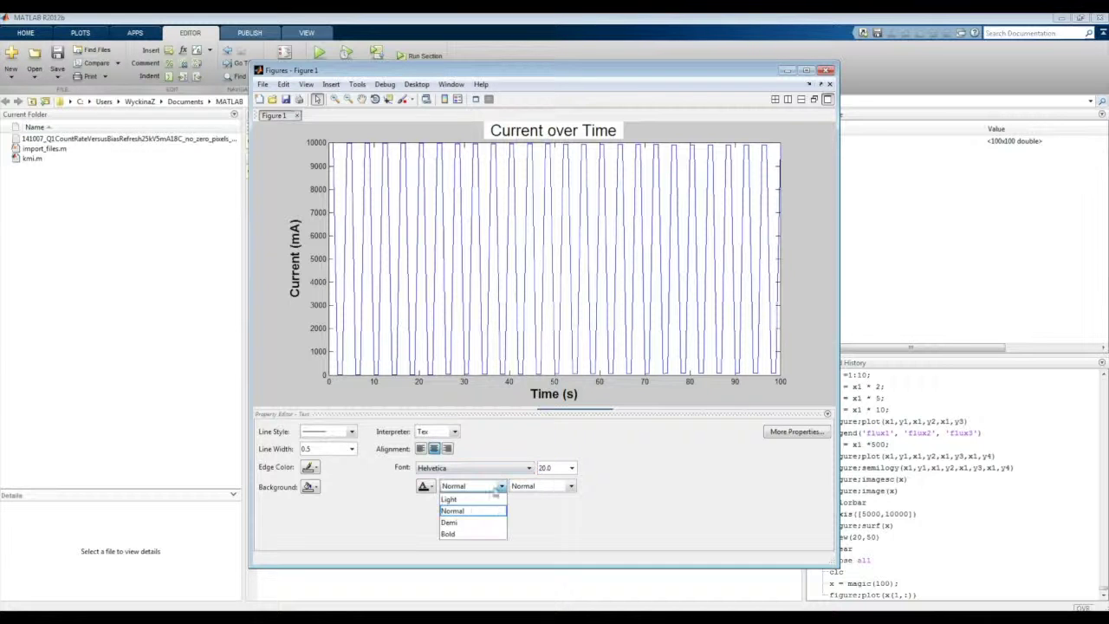
click(486, 534)
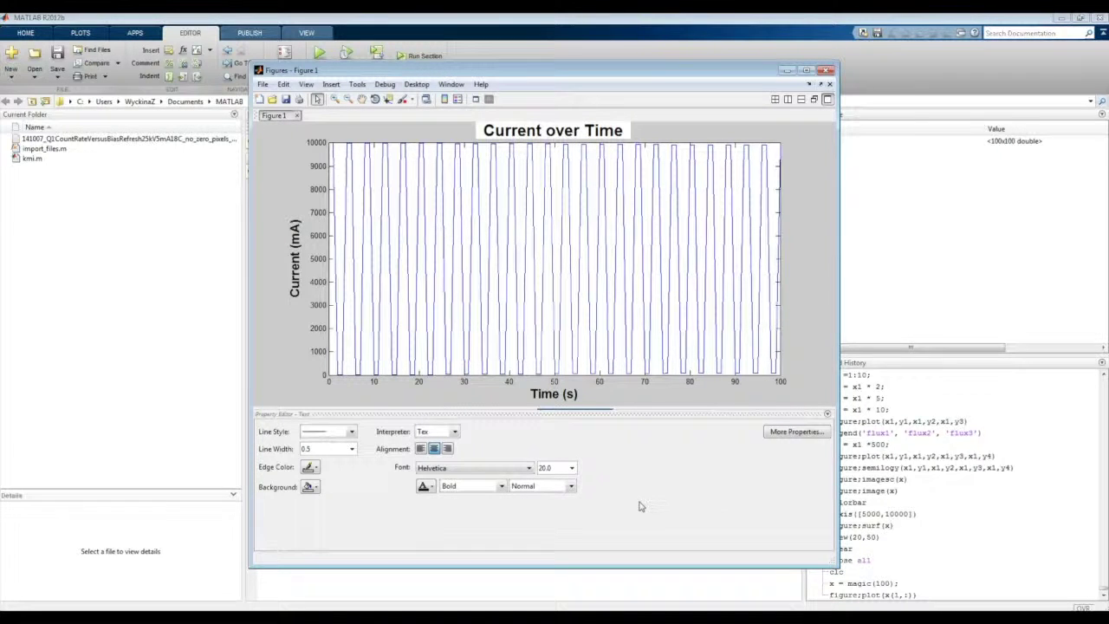
click(646, 388)
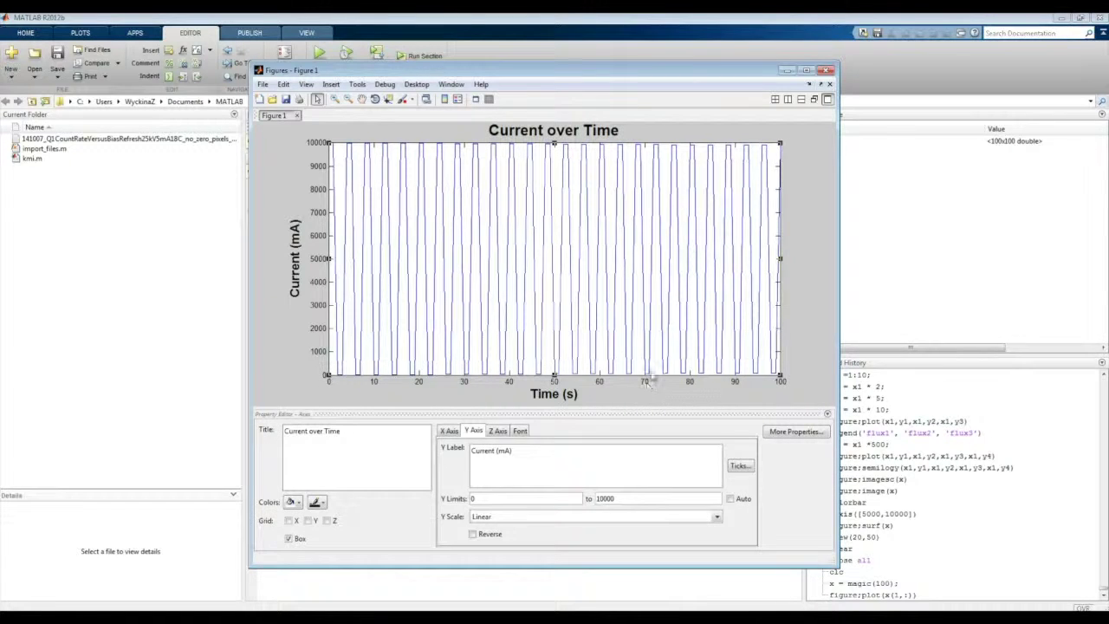
Set the axes tick-label font size to 16.0 on the Font tab.
click(525, 433)
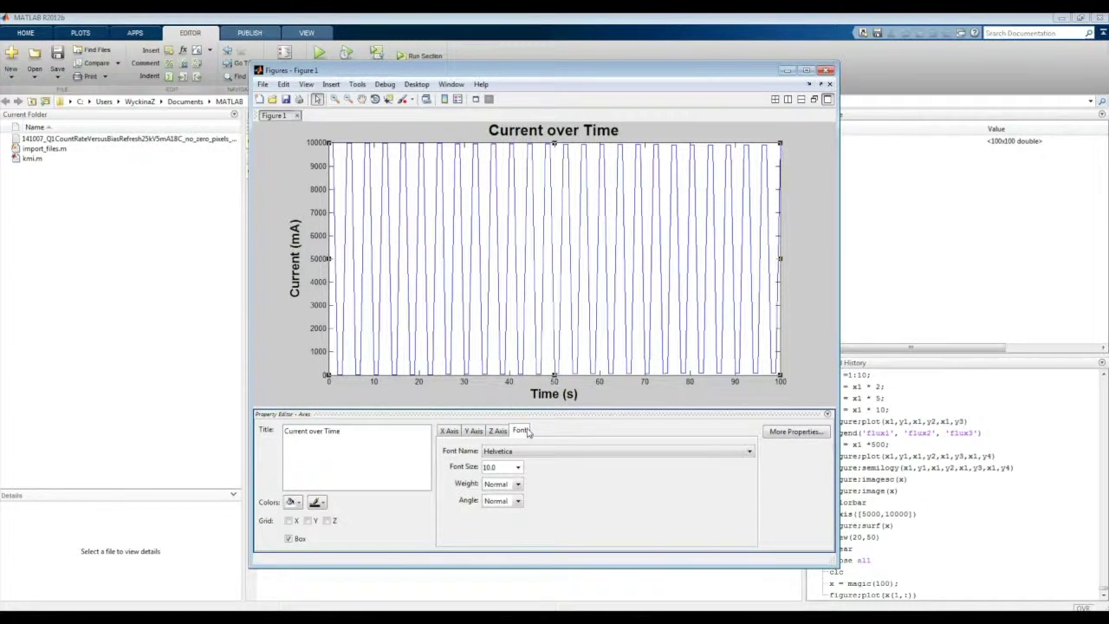
click(518, 467)
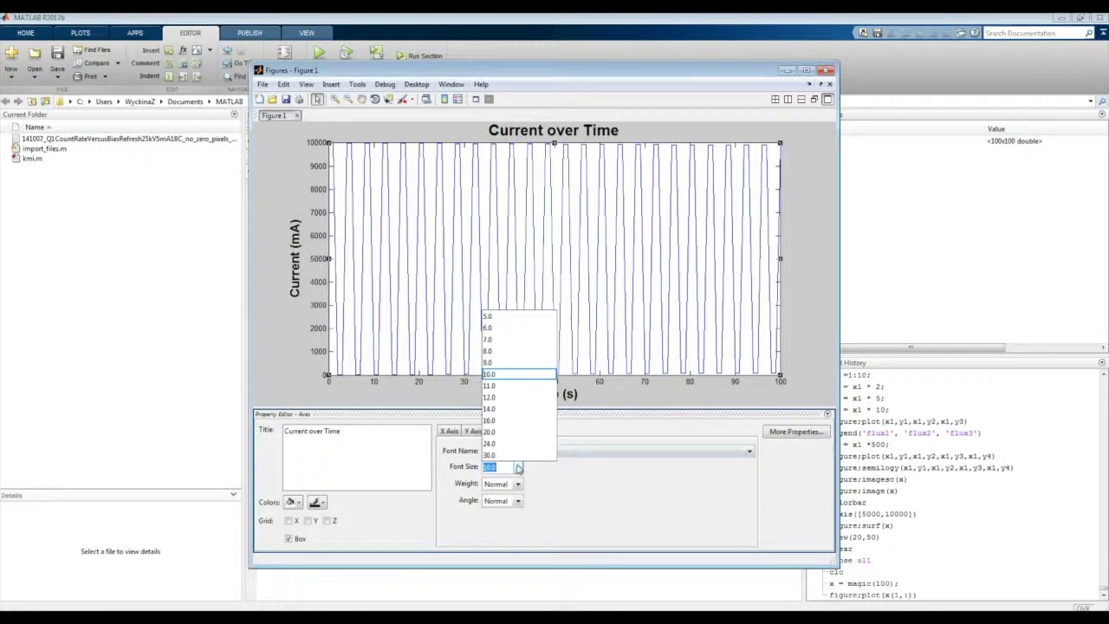
click(512, 421)
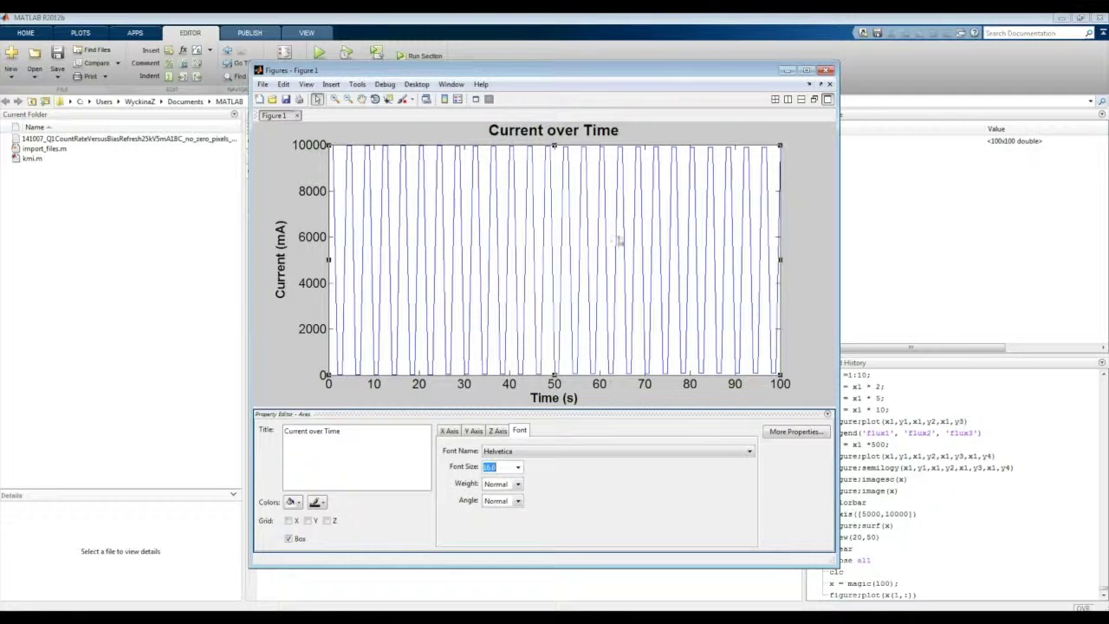
Insert a legend and rename its data1 entry to 'flux'.
click(458, 101)
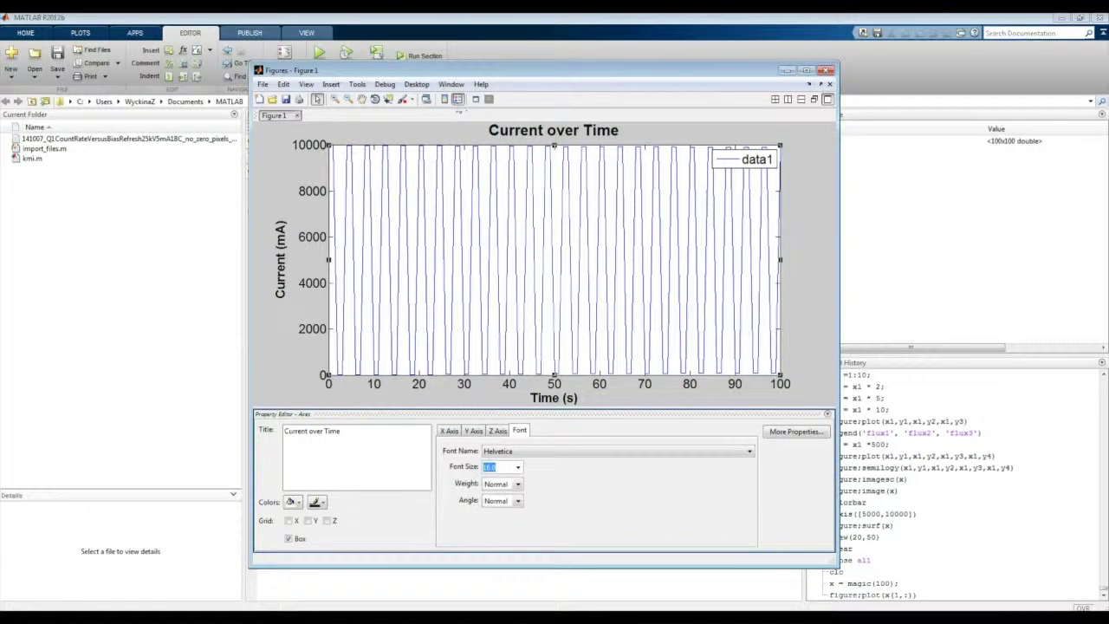
click(747, 159)
mouse_move(747, 159)
mouse_down()
mouse_move(743, 177)
mouse_move(491, 161)
mouse_move(759, 156)
mouse_move(749, 156)
mouse_up()
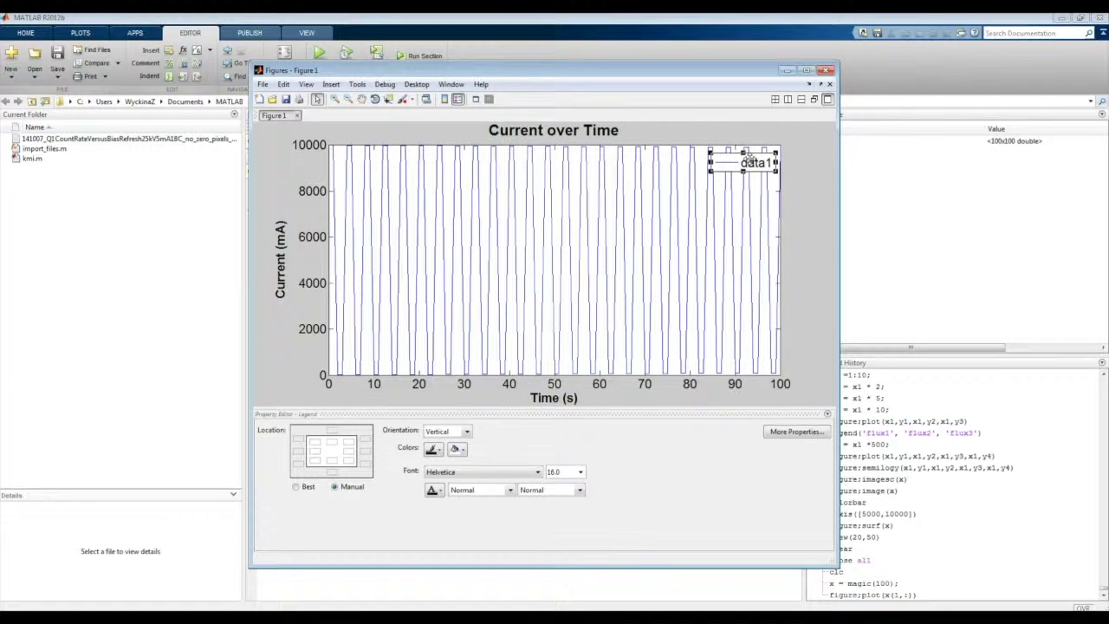
double_click(750, 165)
text(flux)
click(704, 212)
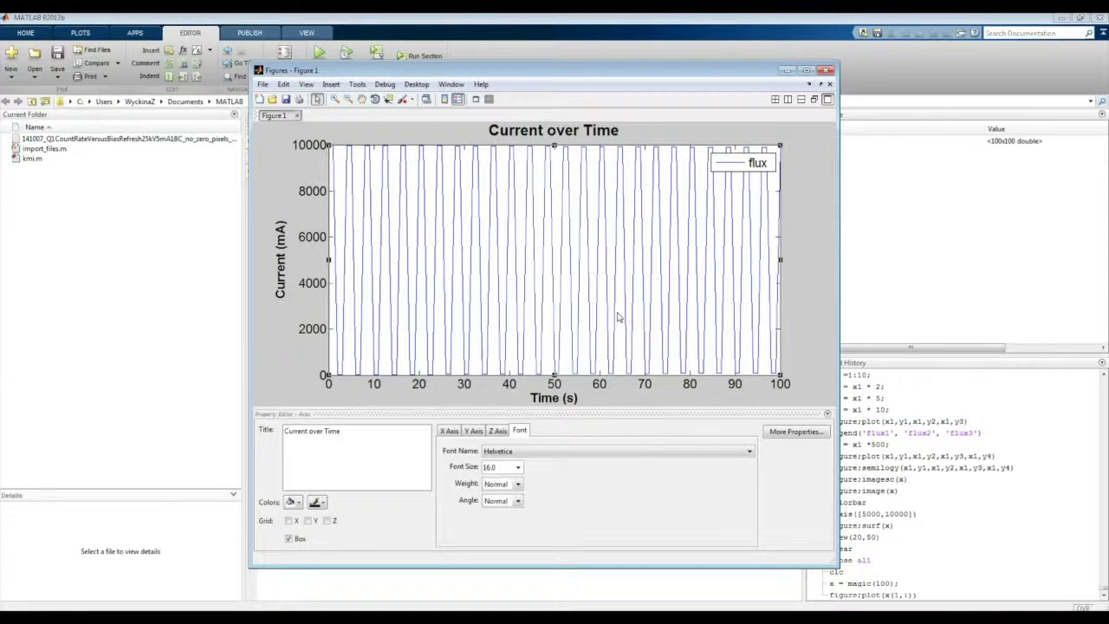
click(516, 235)
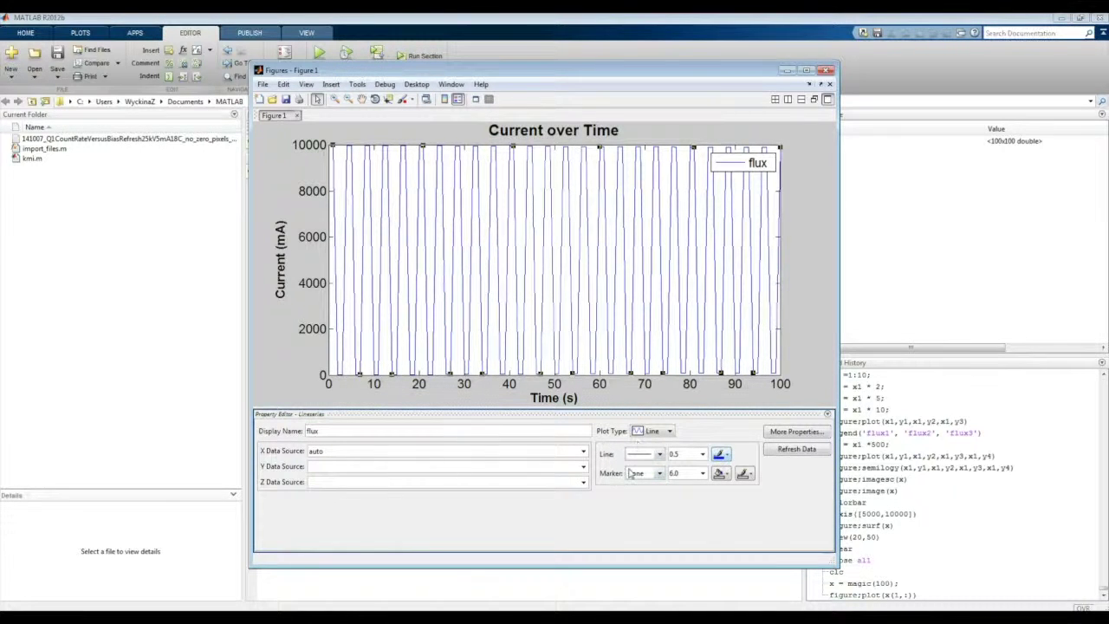
Set the flux line to a solid style with width 2.0.
click(658, 454)
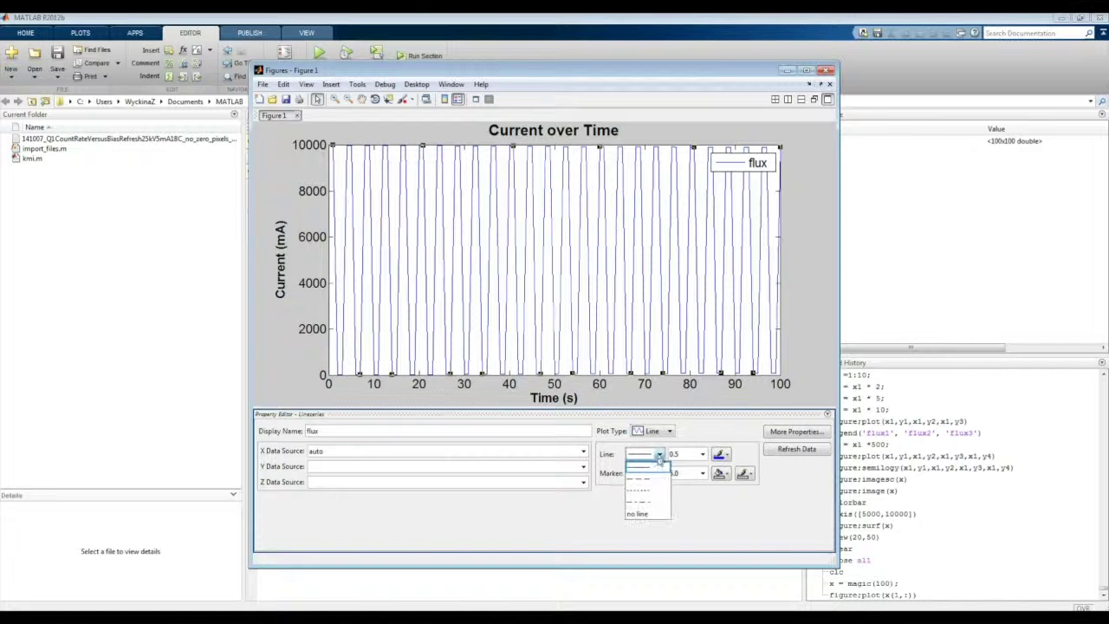
click(654, 482)
click(654, 455)
click(654, 470)
click(700, 455)
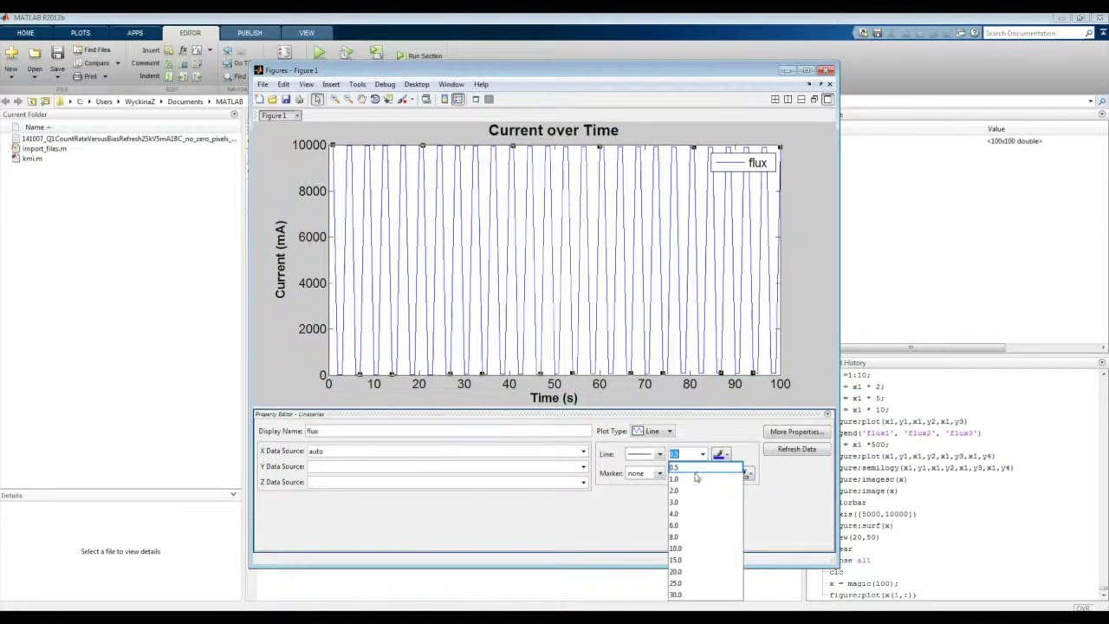
click(693, 491)
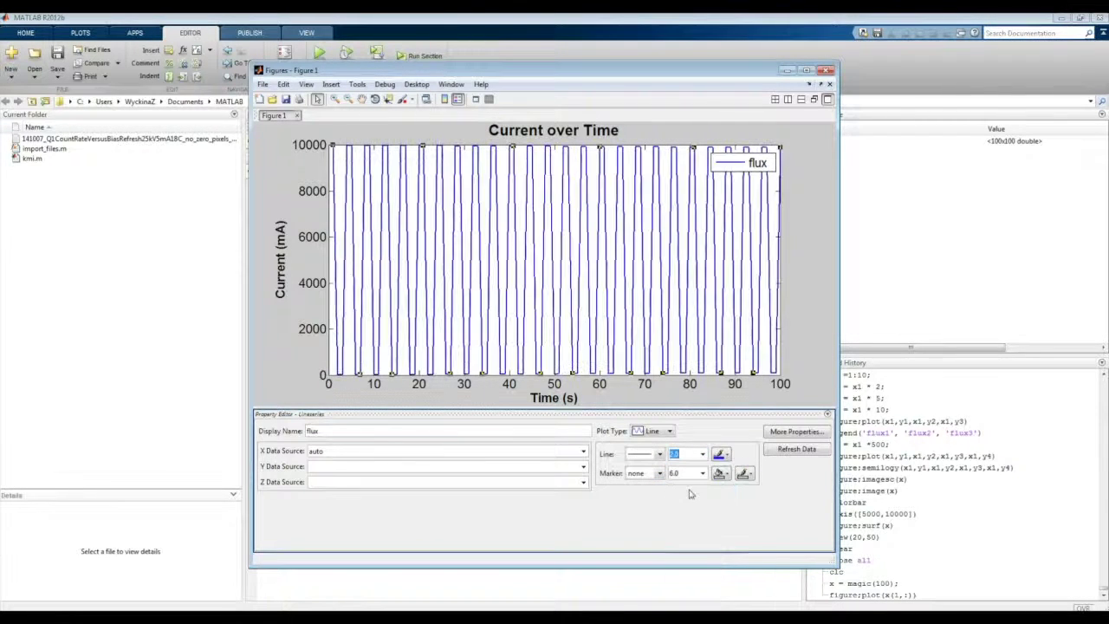
Make the line colour black, then close the finished figure window.
click(721, 455)
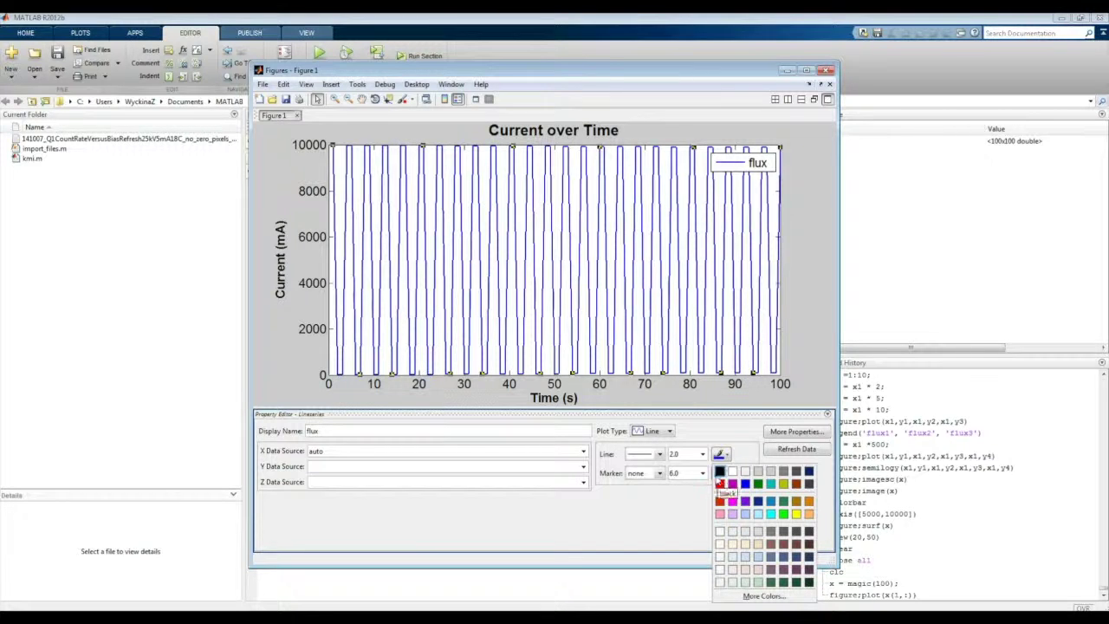
click(721, 485)
click(724, 454)
click(724, 468)
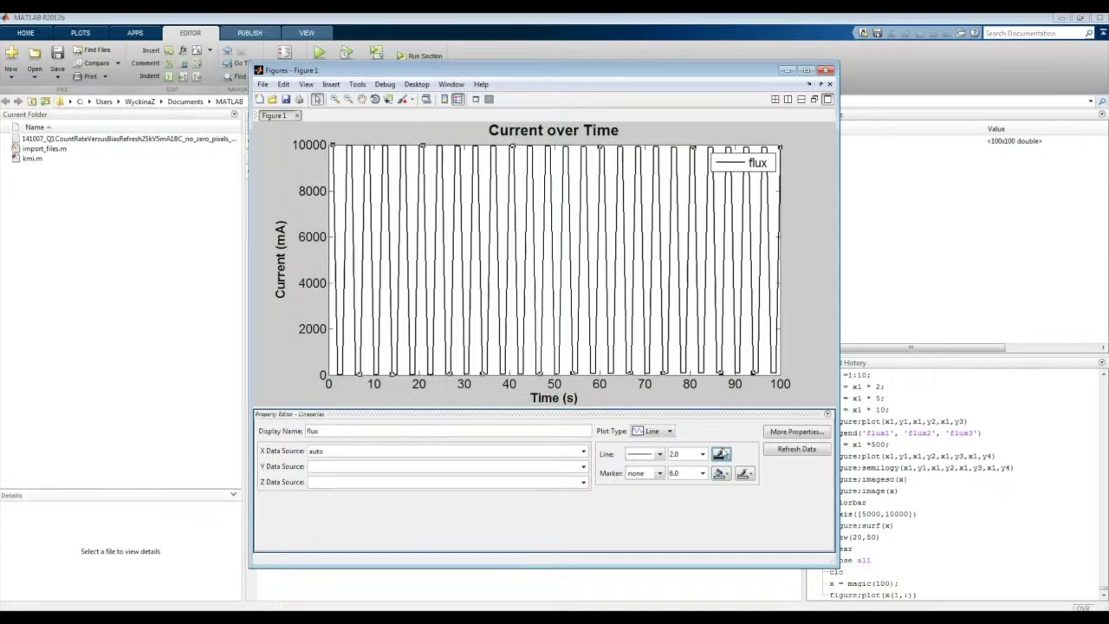
click(725, 454)
click(798, 520)
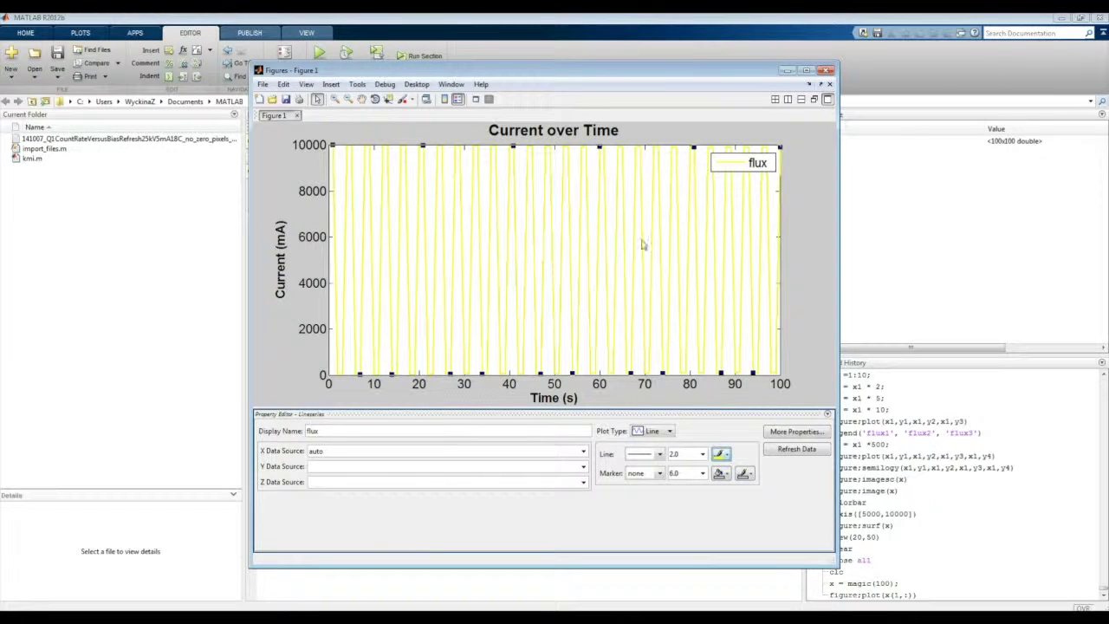
click(725, 455)
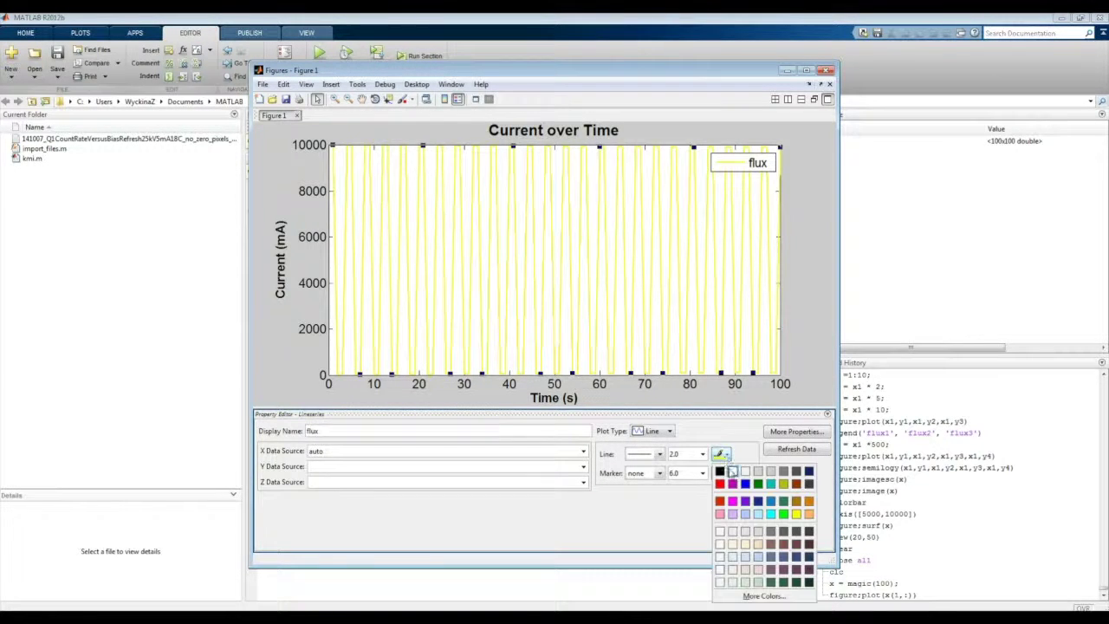
click(727, 470)
click(725, 454)
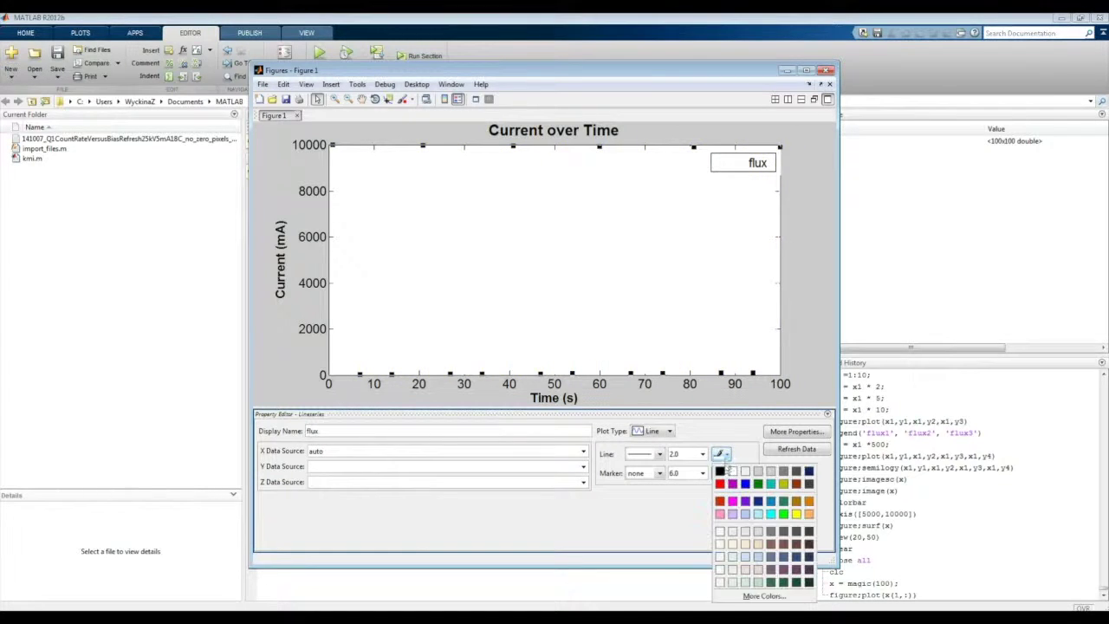
click(719, 469)
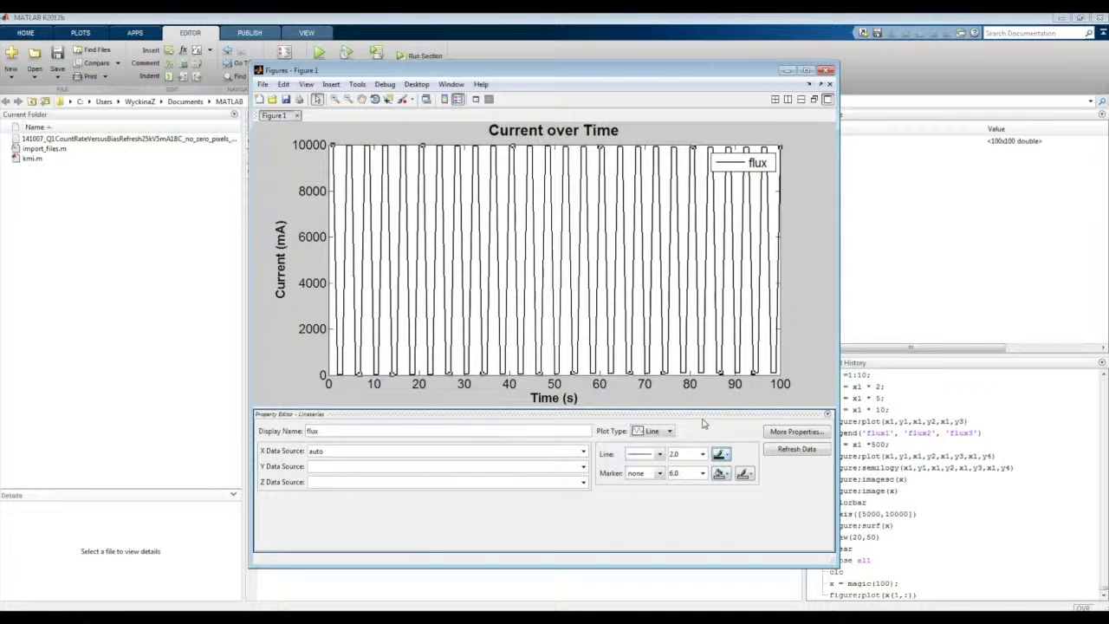
click(605, 404)
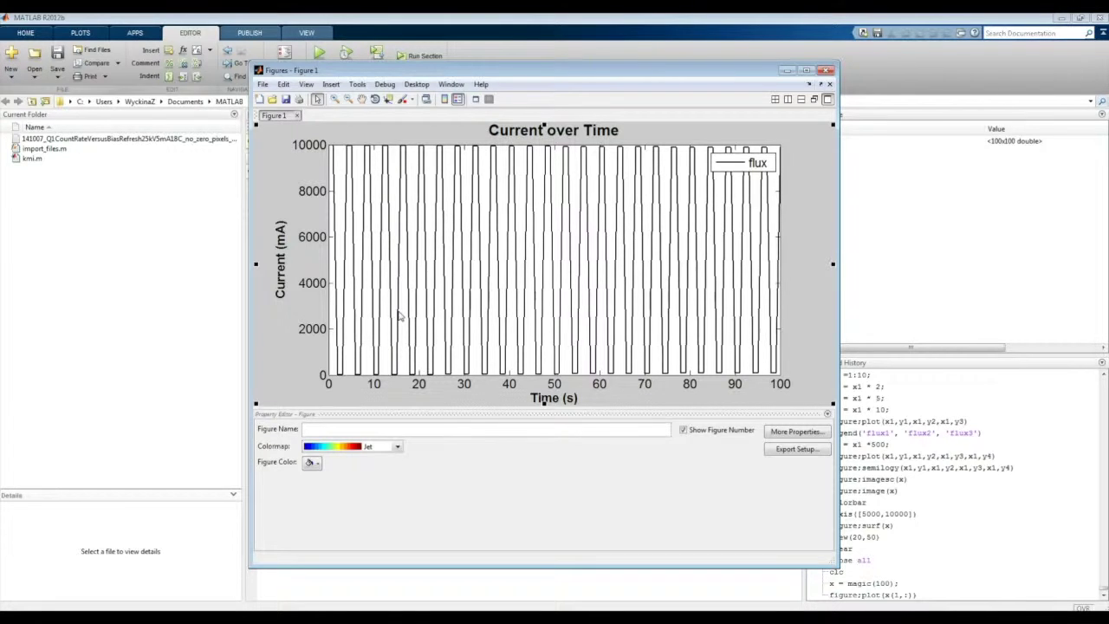
click(829, 70)
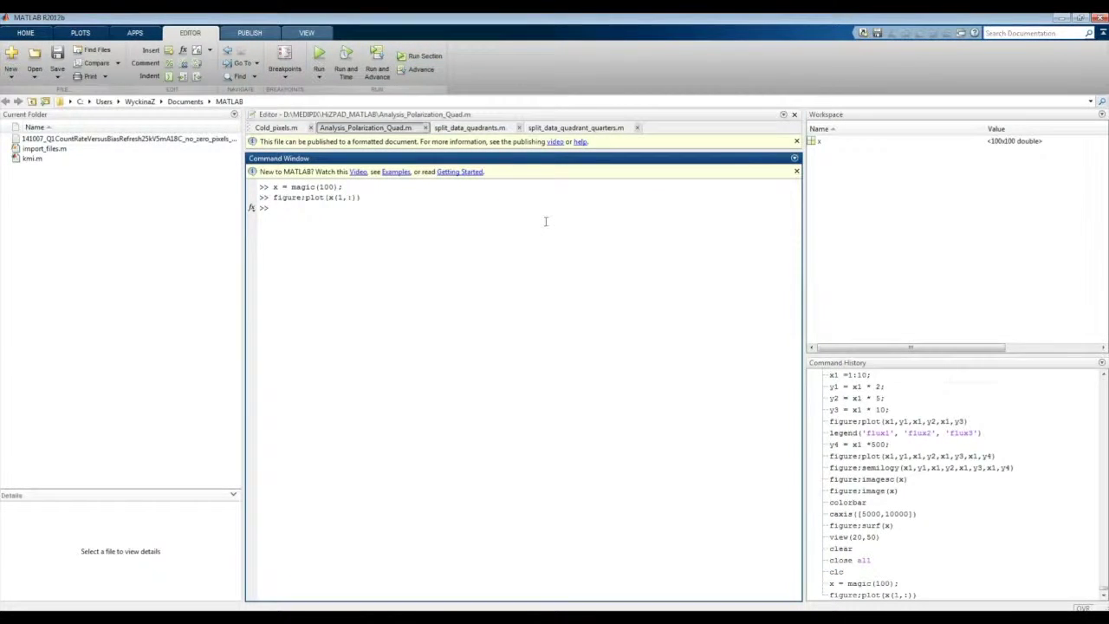
Rerun figure;plot(x(1,:)) from history and type xlabel('Time (s)') in the Command Window.
text(x(1,:))
key(BackSpace)
key(Escape)
key(Up)
key(Return)
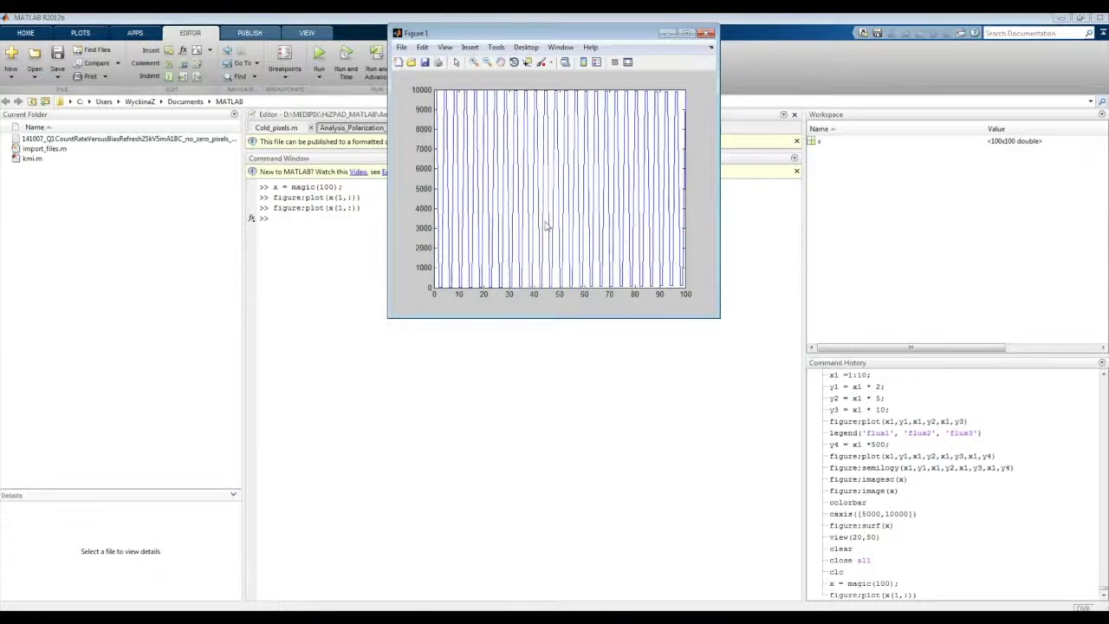
click(331, 281)
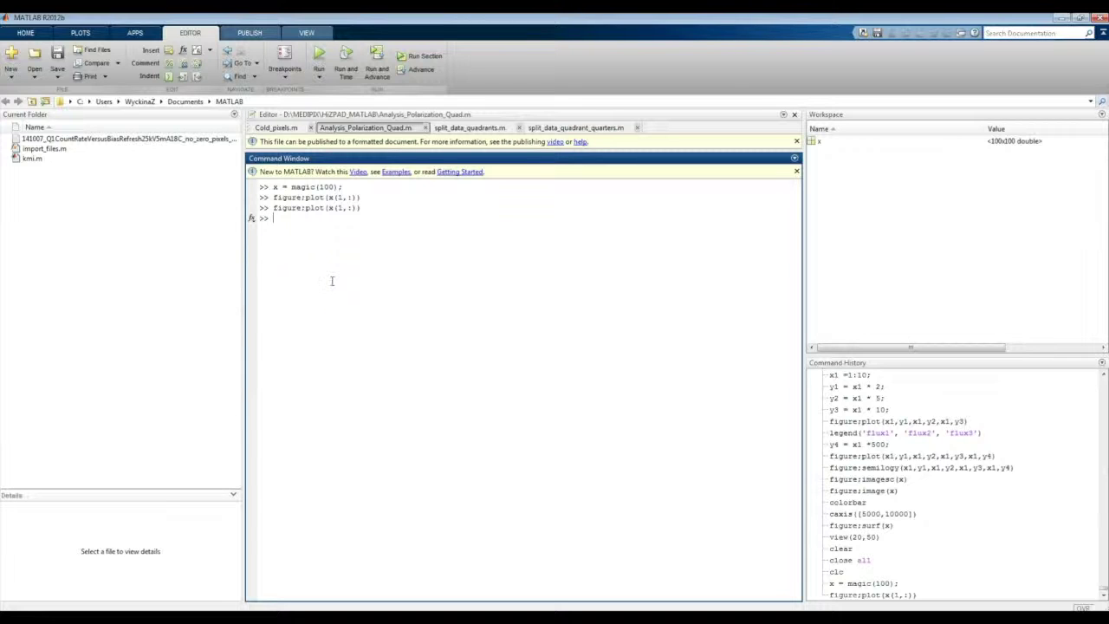
text(xlabel('Time (s)'))
Run xlabel('Time (s)'), then rerun it as xlabel('Time (s)','fontsize',16) for a 16-pt label.
key(Return)
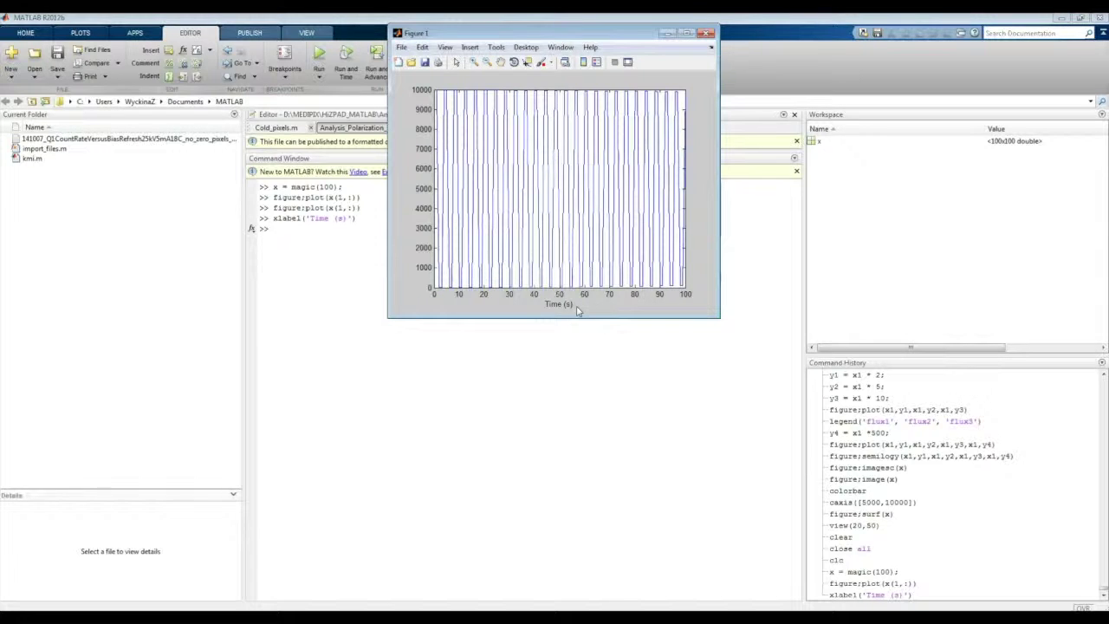
click(487, 346)
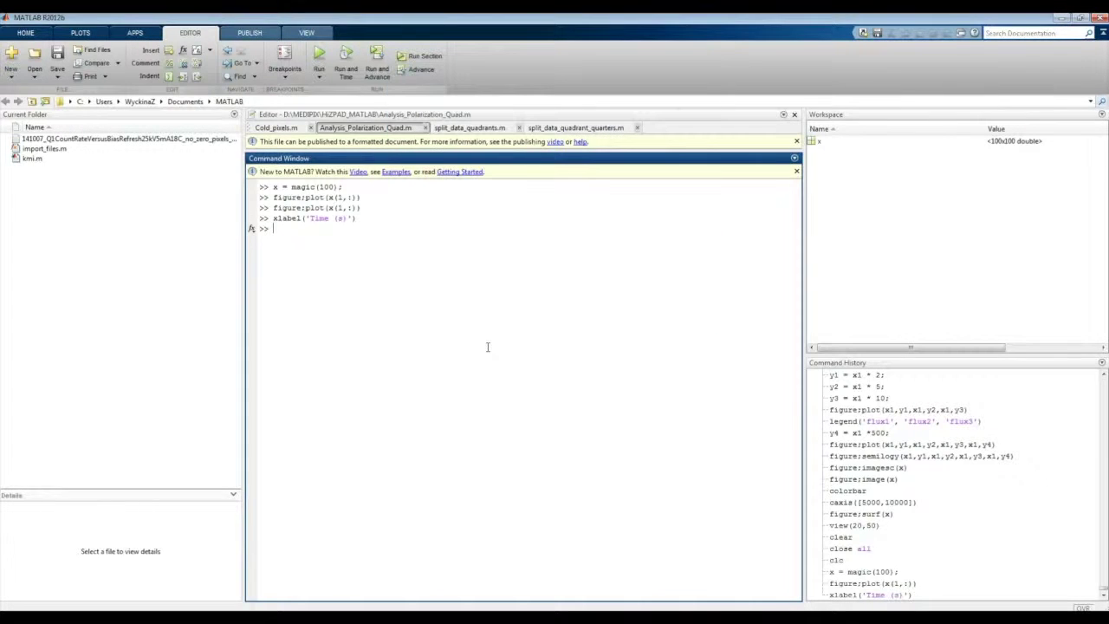
key(Up)
text(,'fontsize',16)
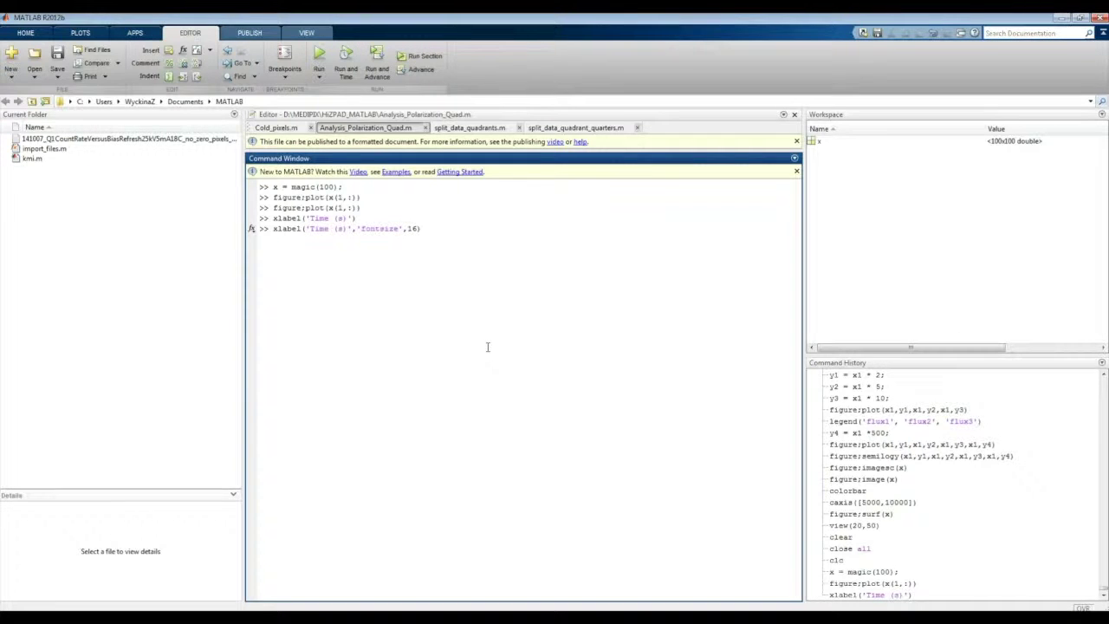
key(Return)
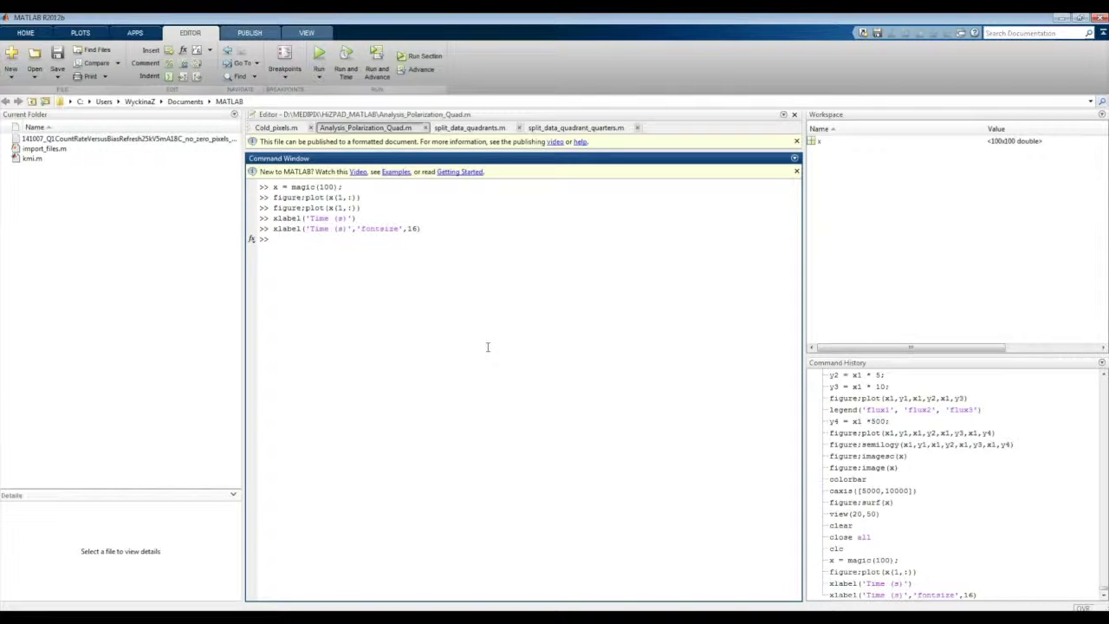